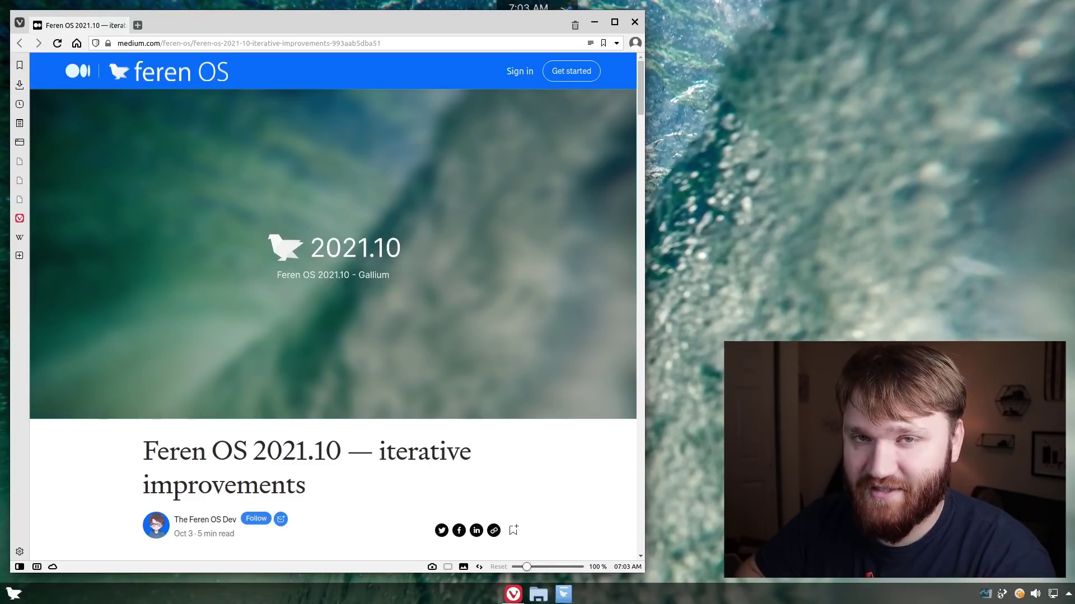
# Scroll through the Feren OS 2021.10 Medium article on updating, the dropped 'Snapshot' naming and new wallpapers
pyautogui.scroll(-3, 259, 169)
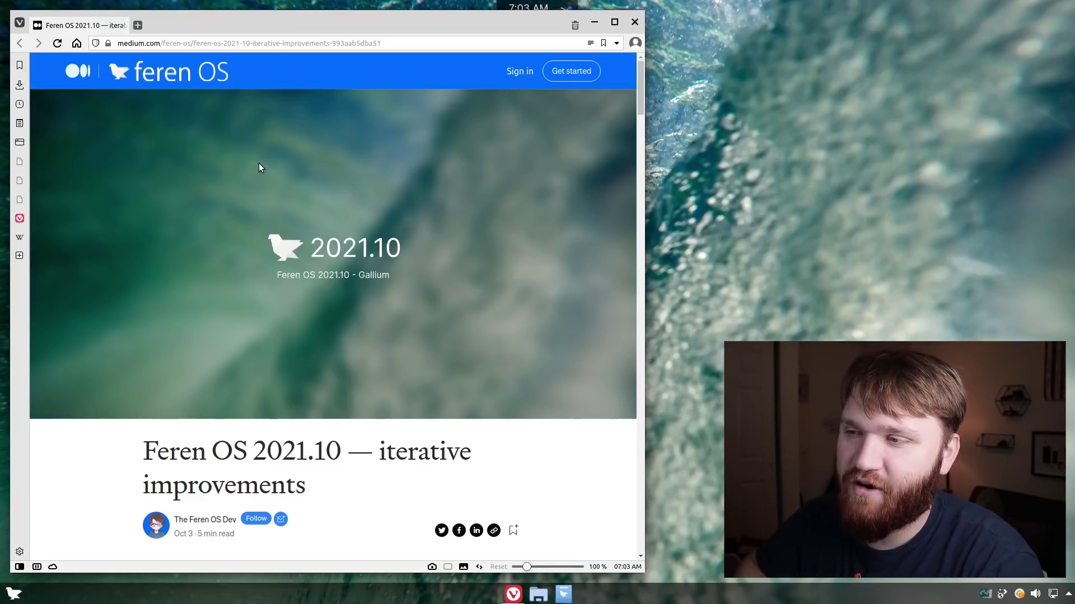
pyautogui.scroll(-2, 259, 163)
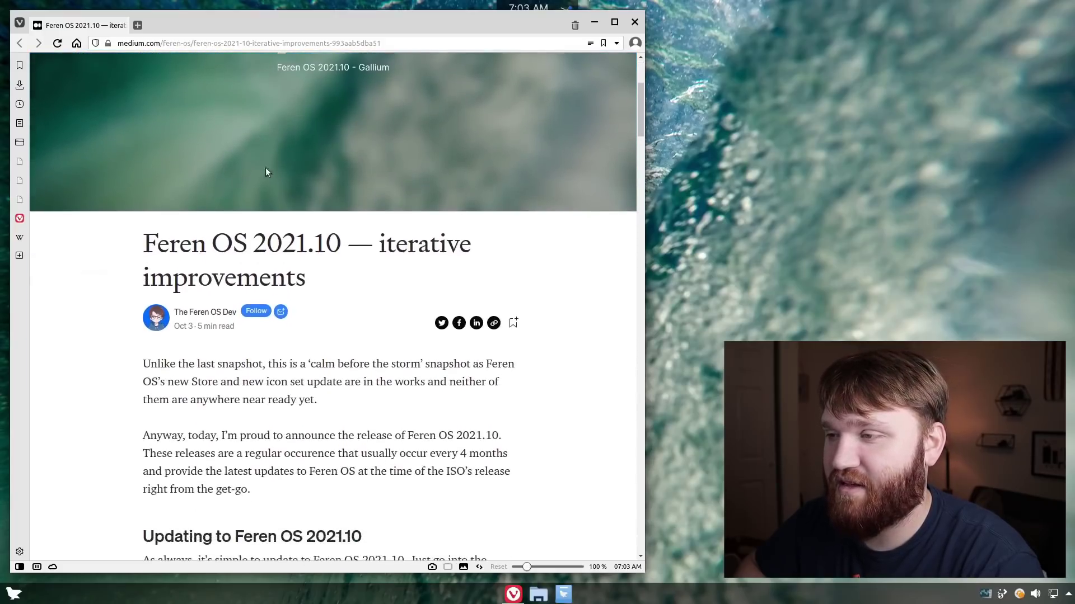
pyautogui.scroll(-5, 381, 210)
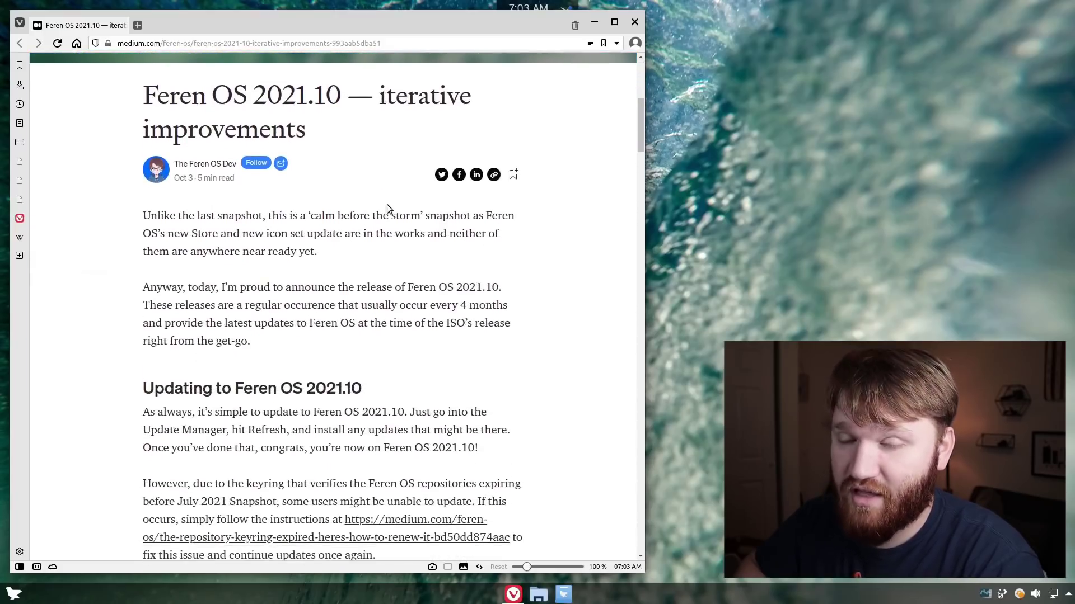
pyautogui.scroll(-2, 391, 274)
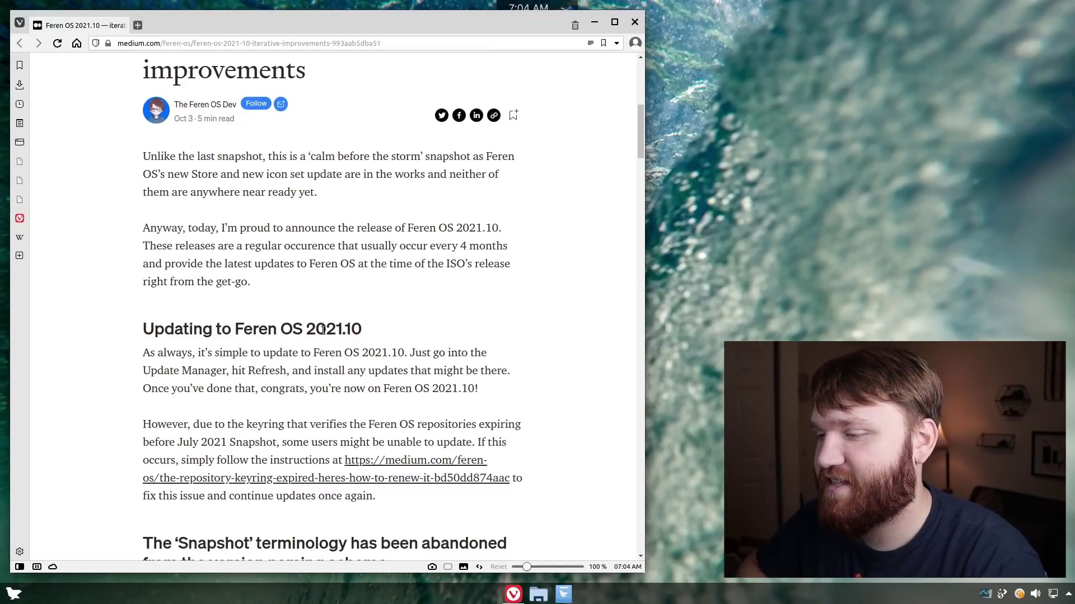
pyautogui.scroll(2, 390, 365)
pyautogui.scroll(-10, 390, 368)
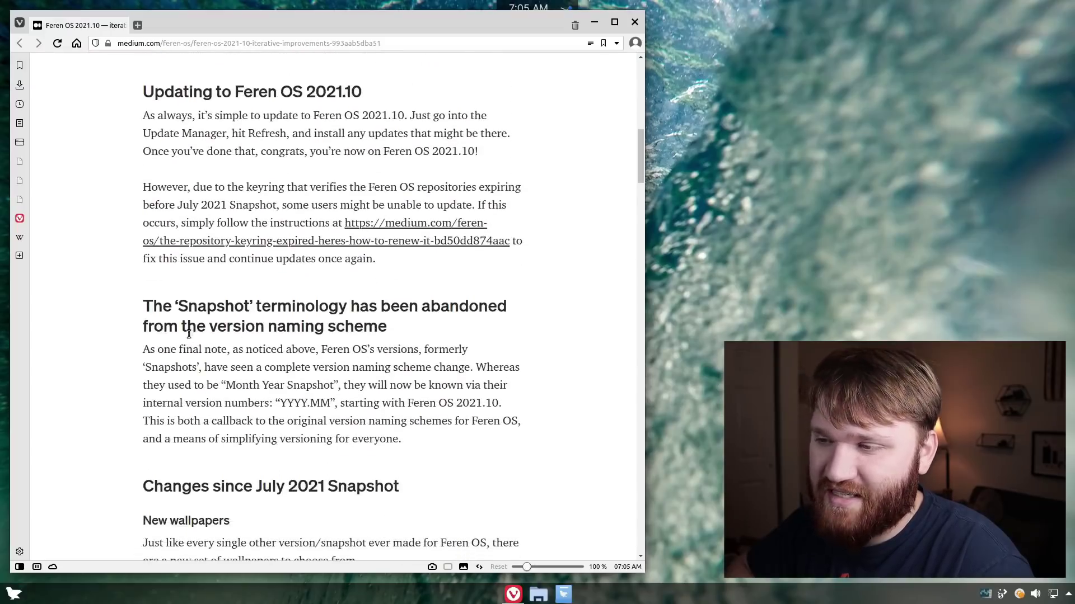
pyautogui.scroll(-8, 186, 320)
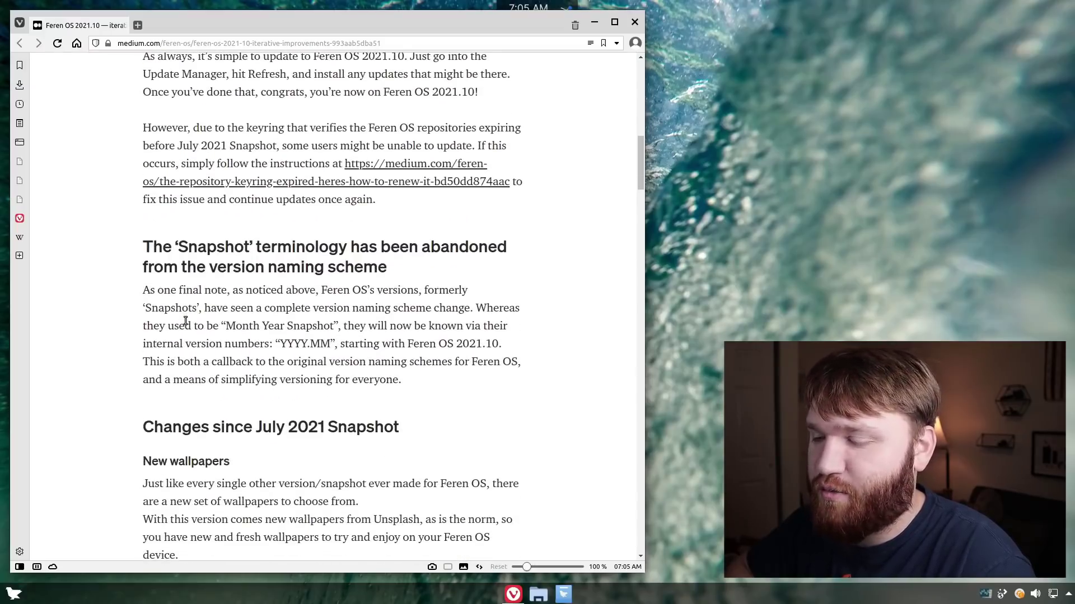
pyautogui.scroll(-13, 185, 320)
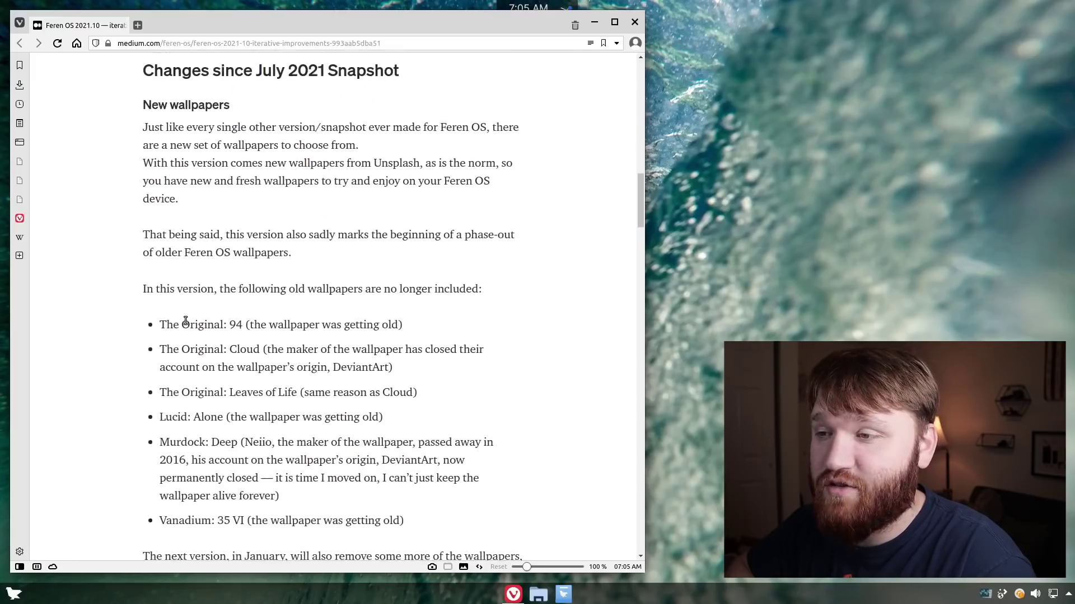
pyautogui.scroll(13, 185, 321)
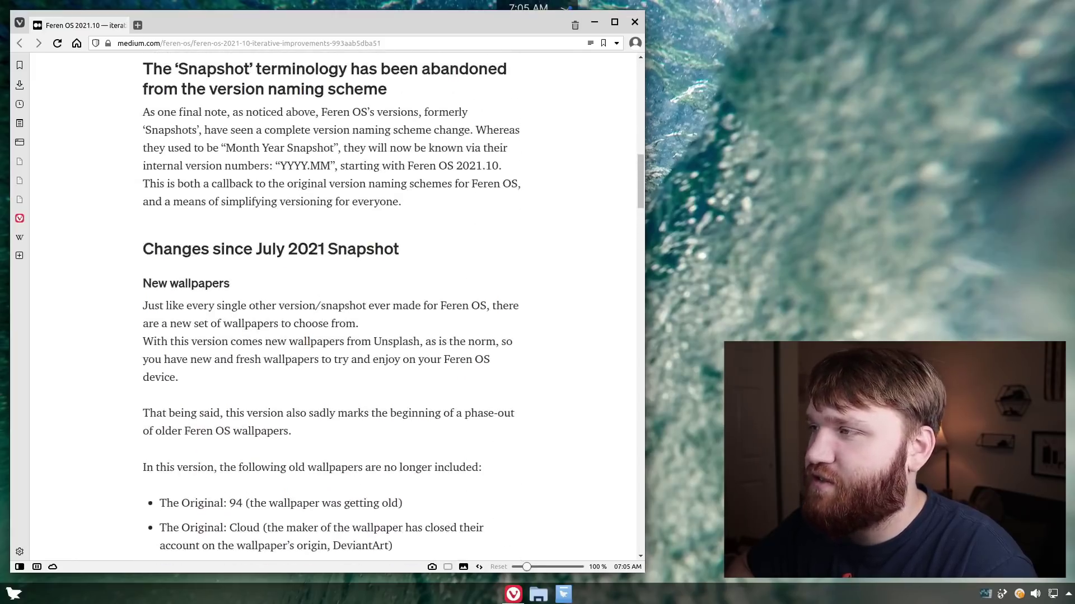
# Close Vivaldi and open the desktop's wallpaper settings, enlarging the window to show more wallpapers
pyautogui.click(635, 21)
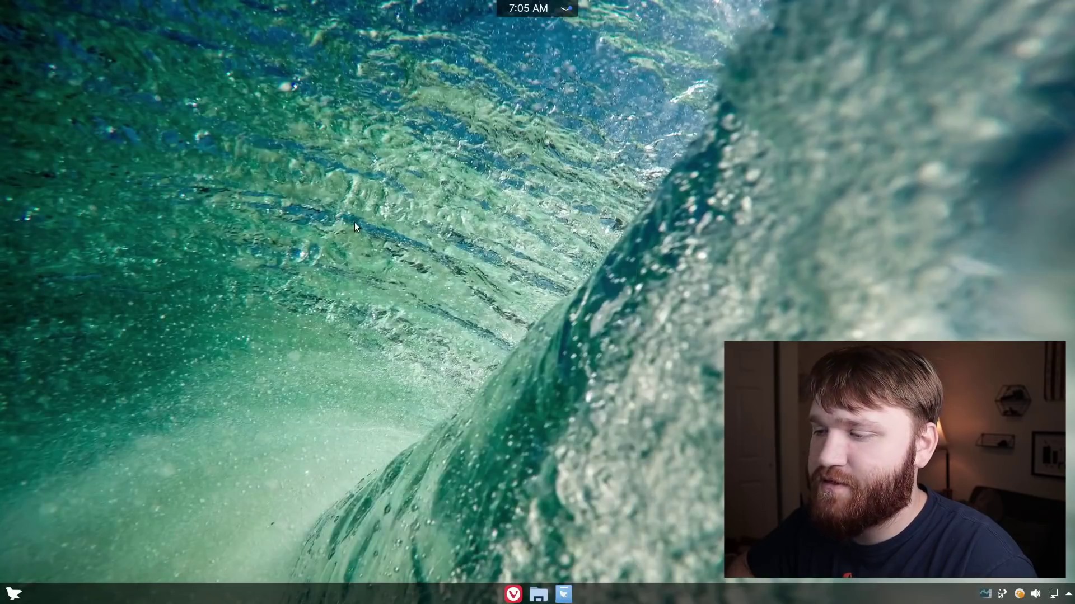
pyautogui.rightClick(380, 218)
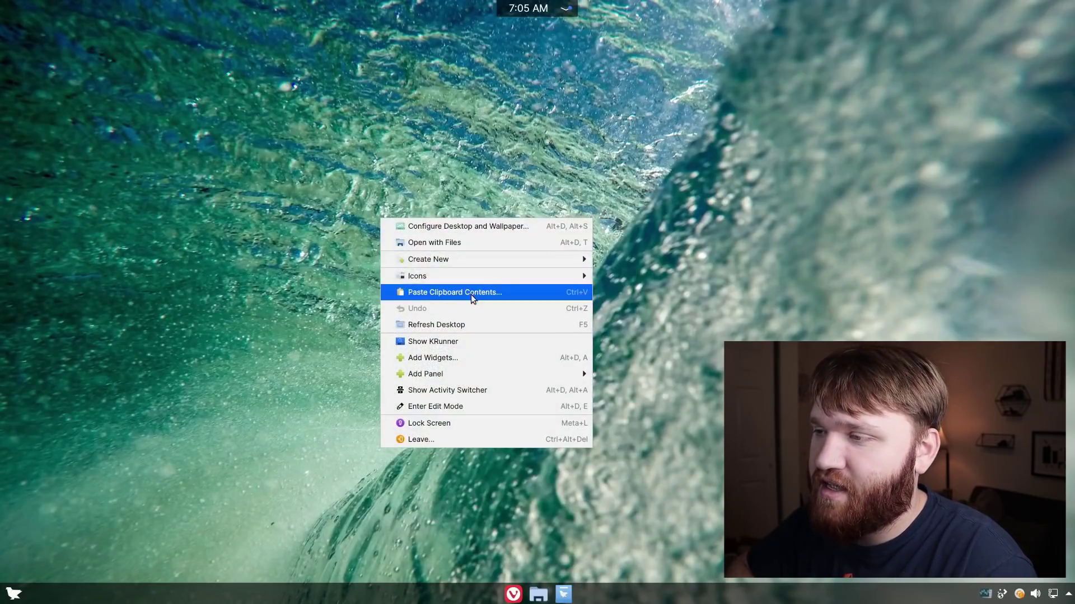
pyautogui.click(501, 225)
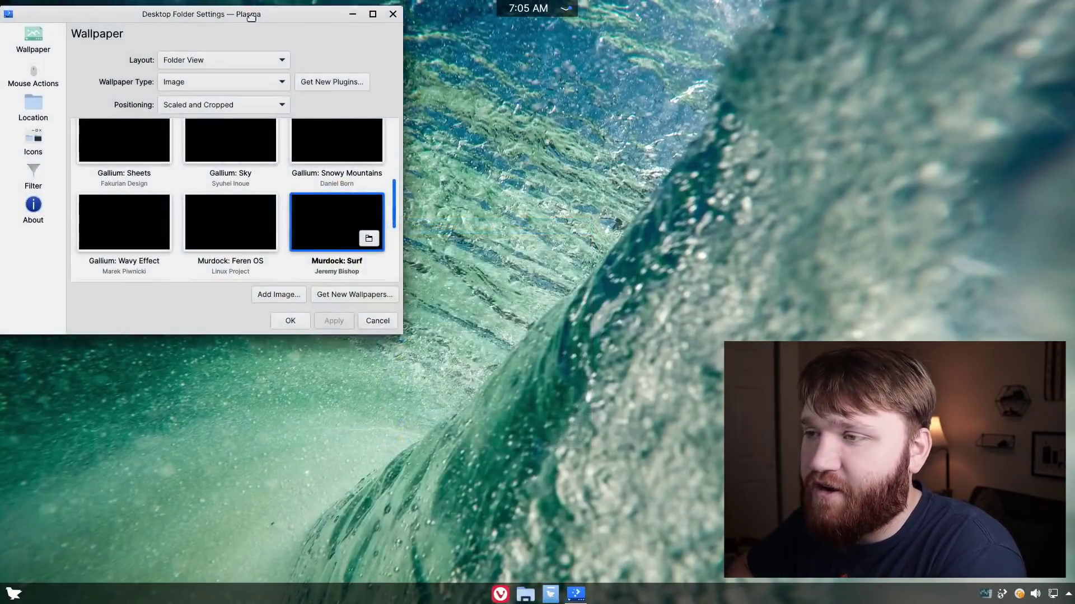
pyautogui.moveTo(250, 17); pyautogui.dragTo(371, 112)
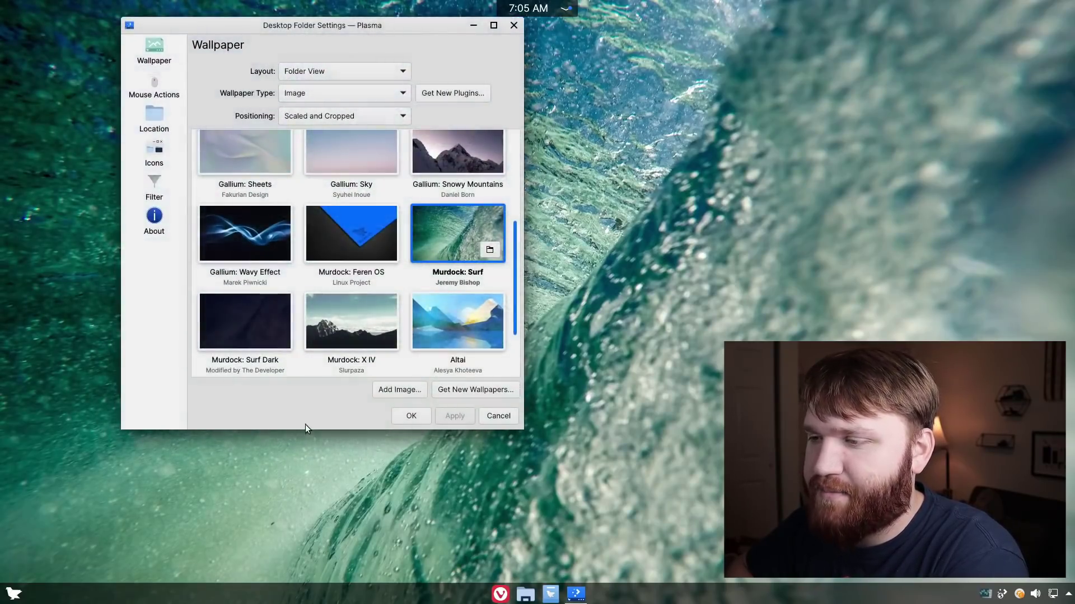
pyautogui.moveTo(306, 429); pyautogui.dragTo(308, 548)
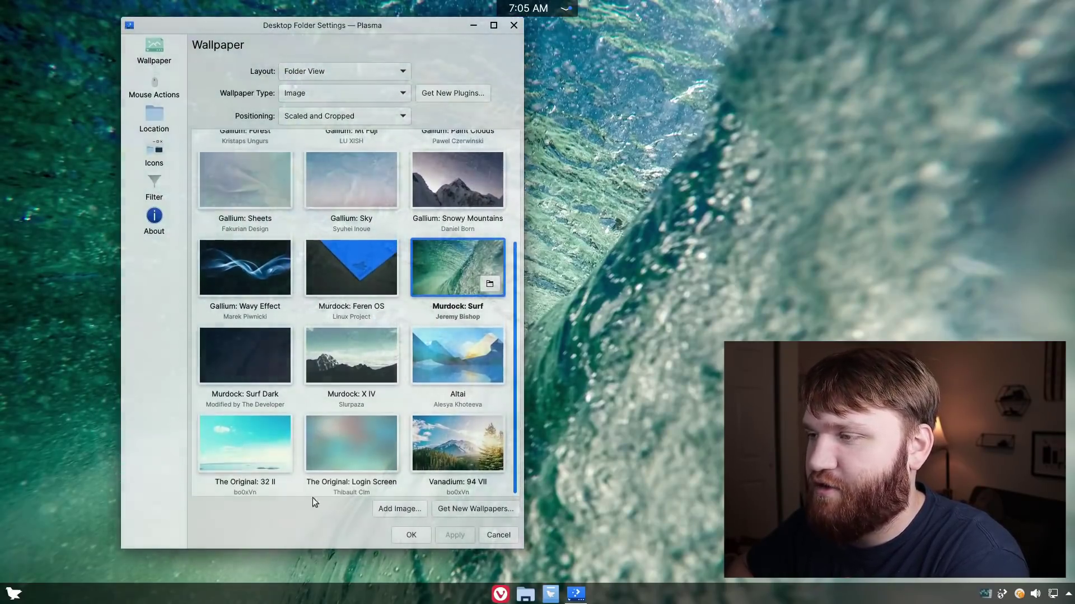
# Browse the wallpaper list and preview Gallium: Sheets on the desktop
pyautogui.scroll(1, 351, 351)
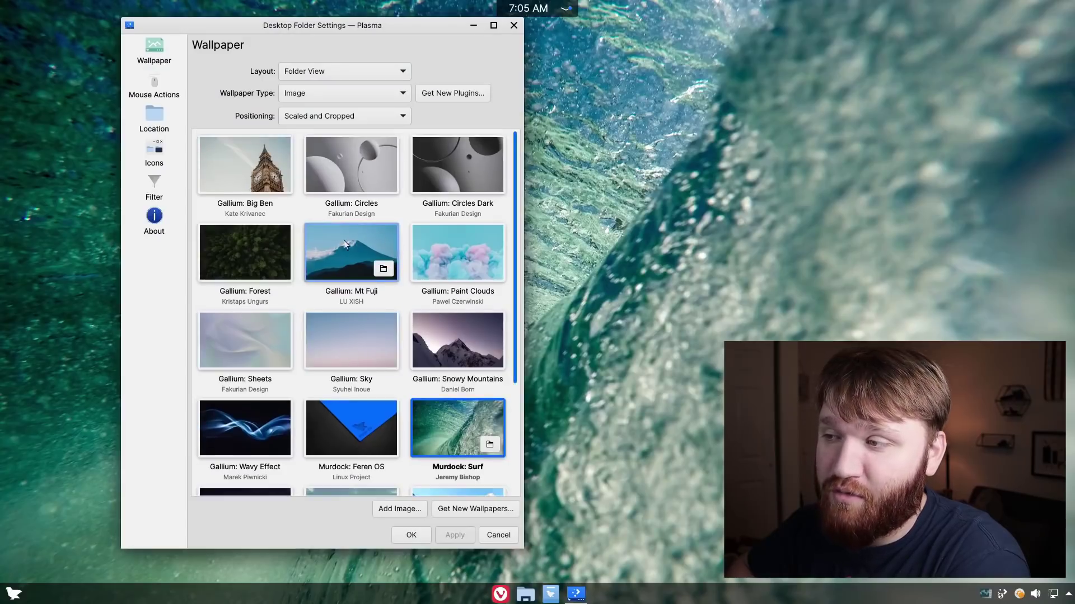
pyautogui.scroll(-3, 325, 249)
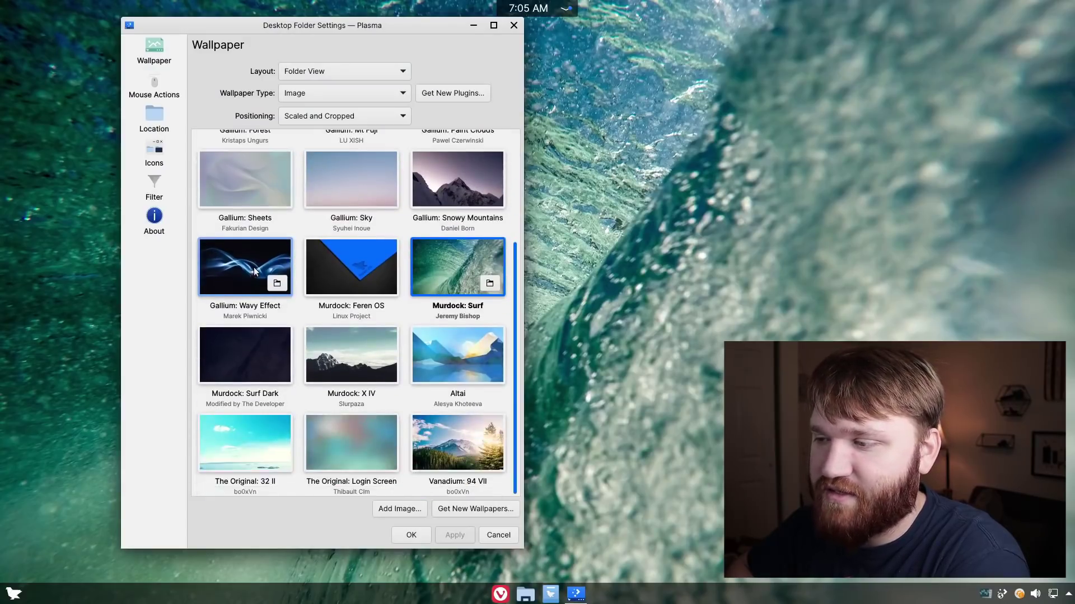
pyautogui.scroll(2, 314, 296)
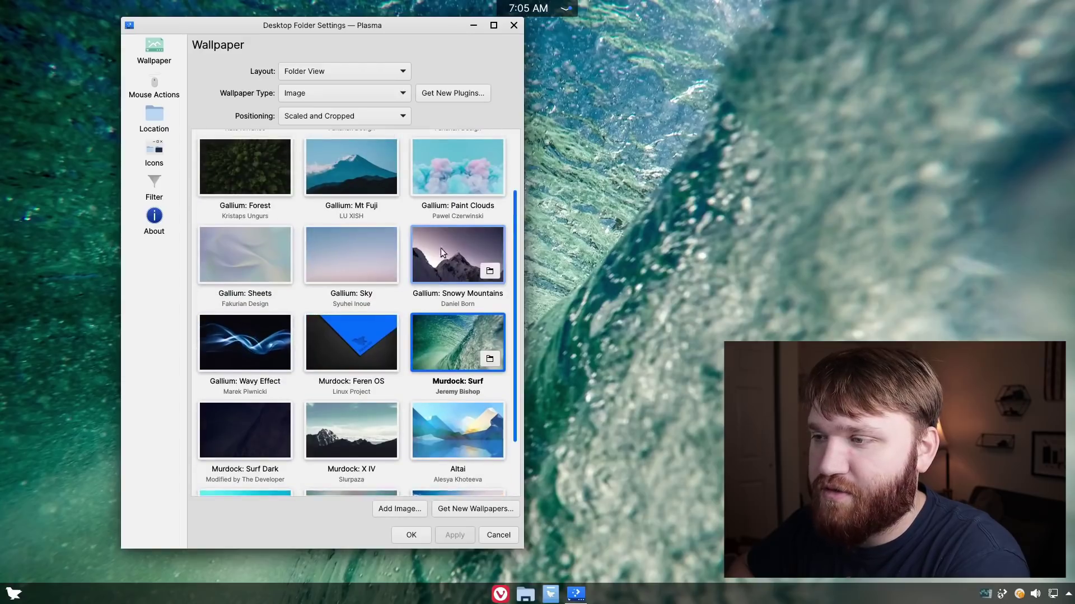
pyautogui.click(247, 244)
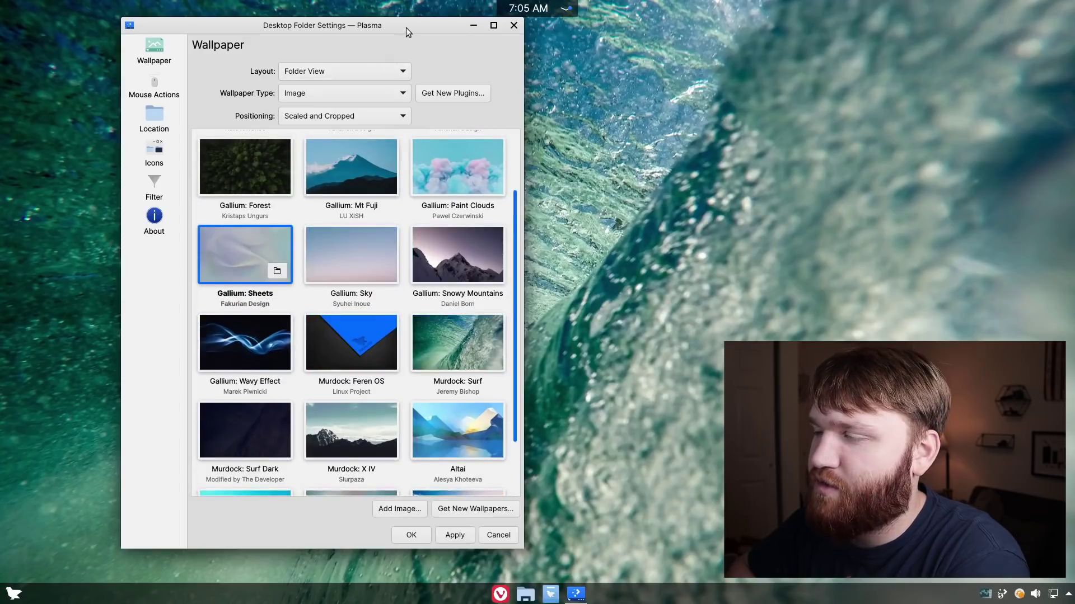
pyautogui.moveTo(406, 28); pyautogui.dragTo(338, 27)
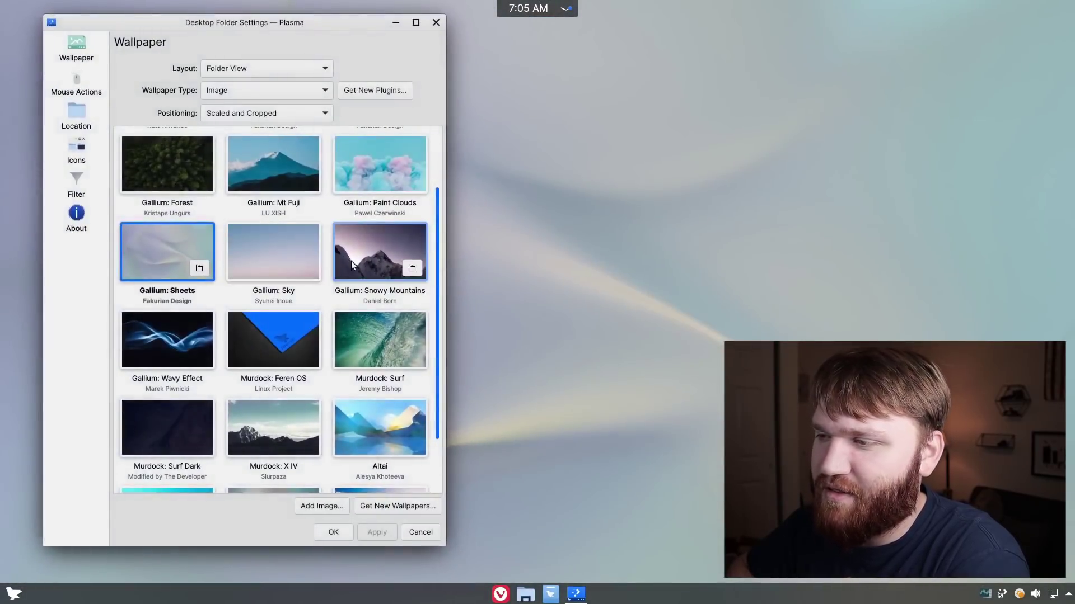
# Apply Gallium: Snowy Mountains as the wallpaper, confirm with OK, and enter the account password
pyautogui.click(351, 261)
pyautogui.click(376, 532)
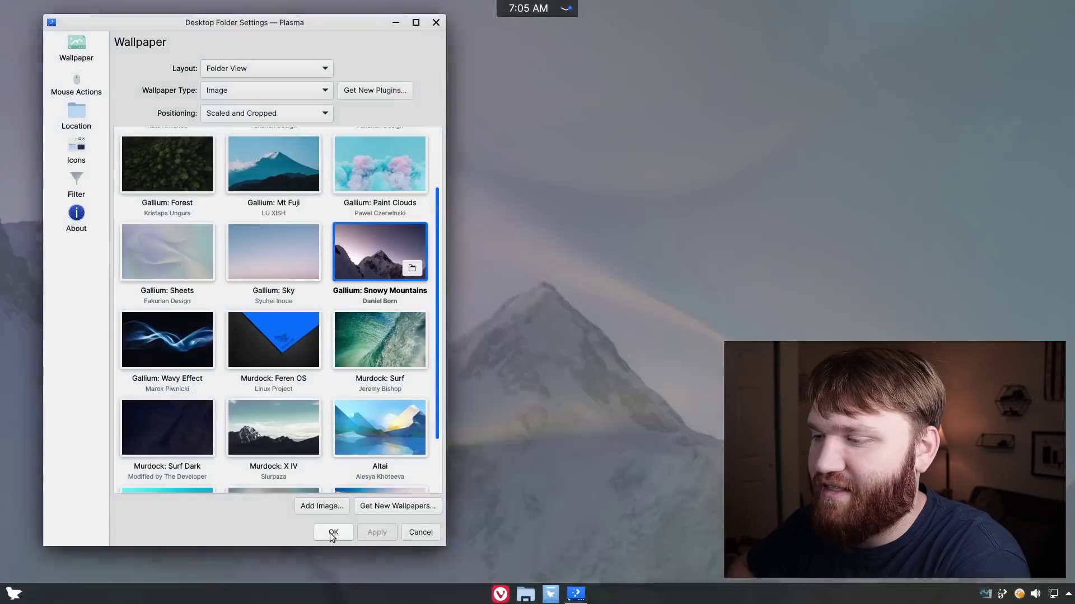
pyautogui.click(333, 532)
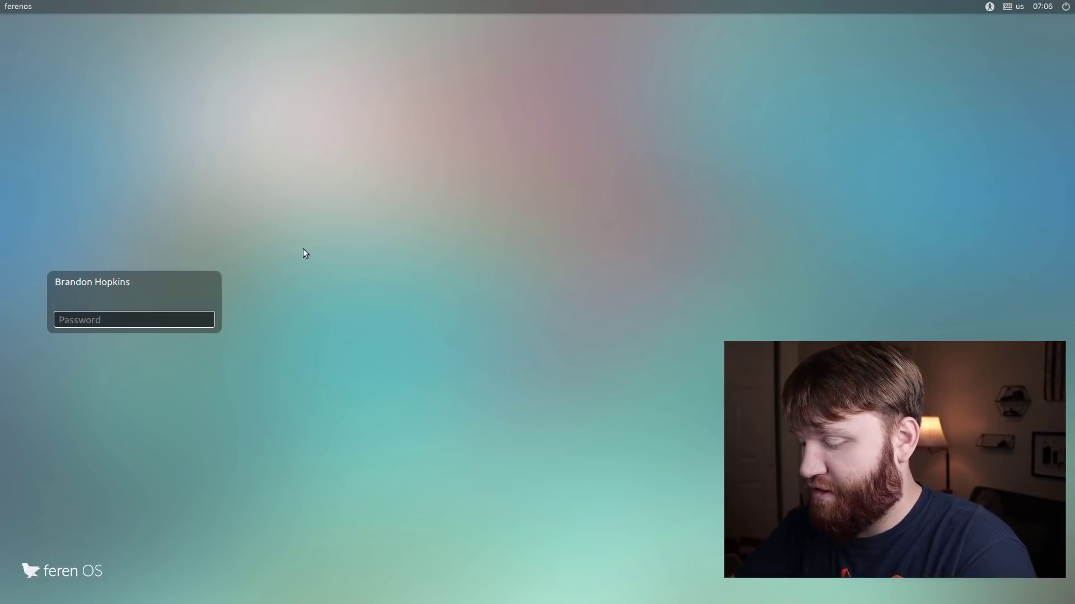
pyautogui.write('•••')
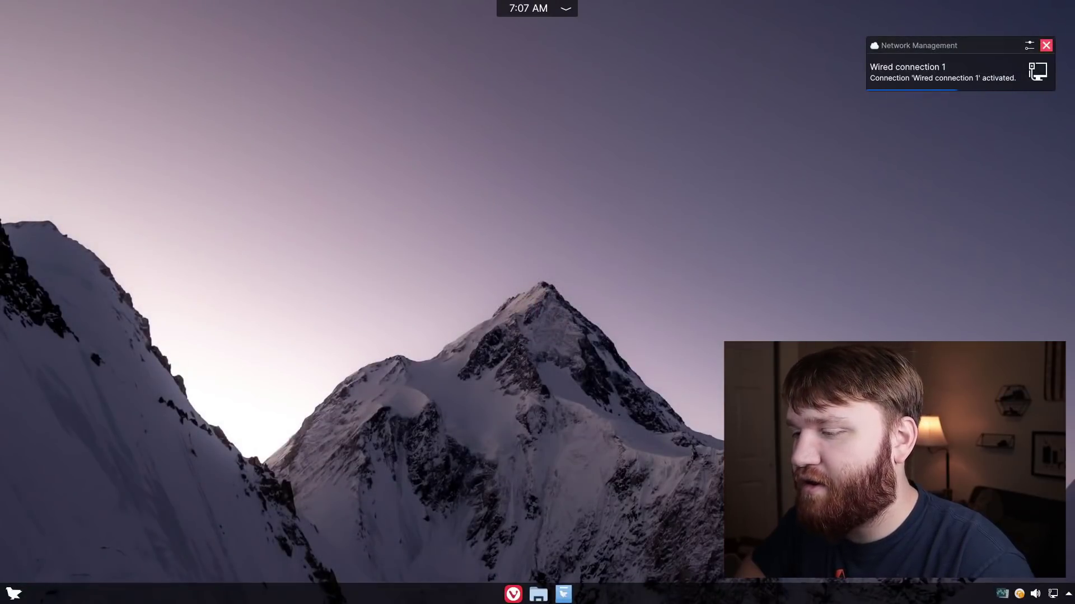
# Unlock the session by entering the account password at the Feren OS lock screen
pyautogui.click(13, 594)
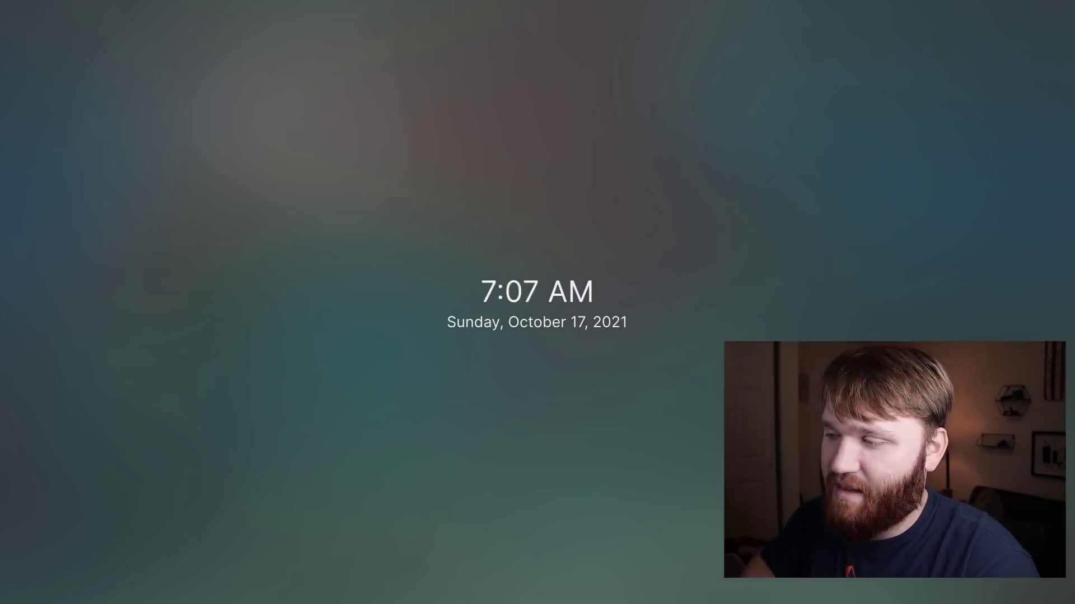
pyautogui.moveTo(616, 280)
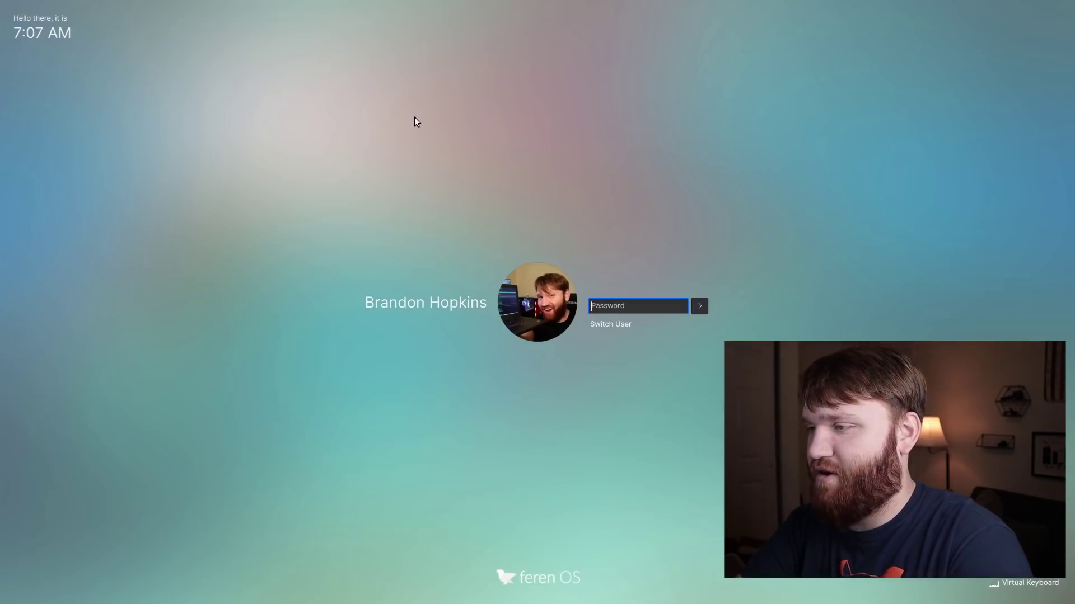
pyautogui.write('••••••••')
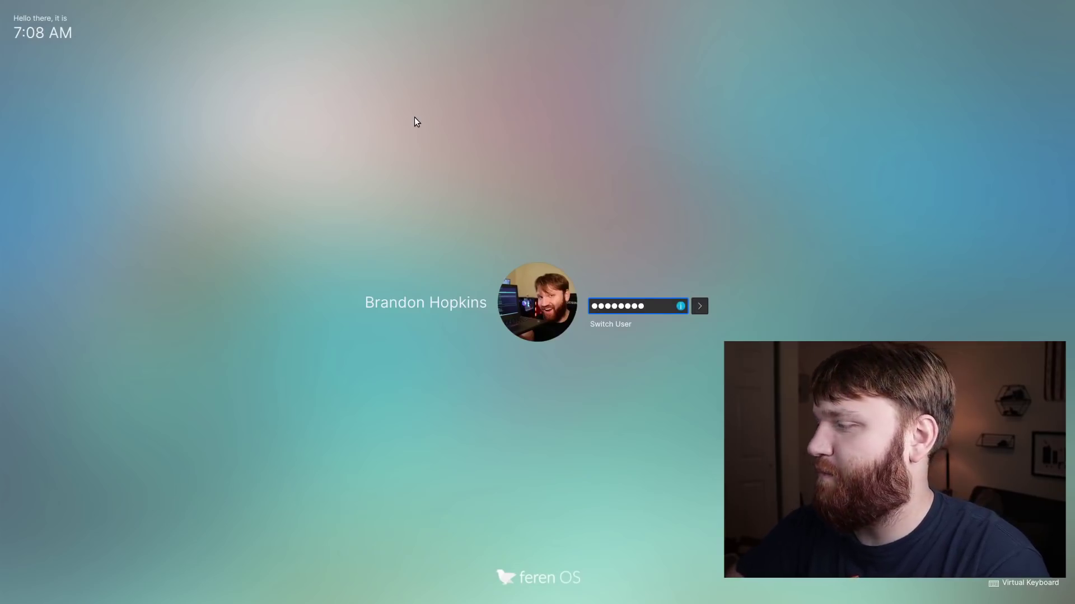
pyautogui.click(700, 310)
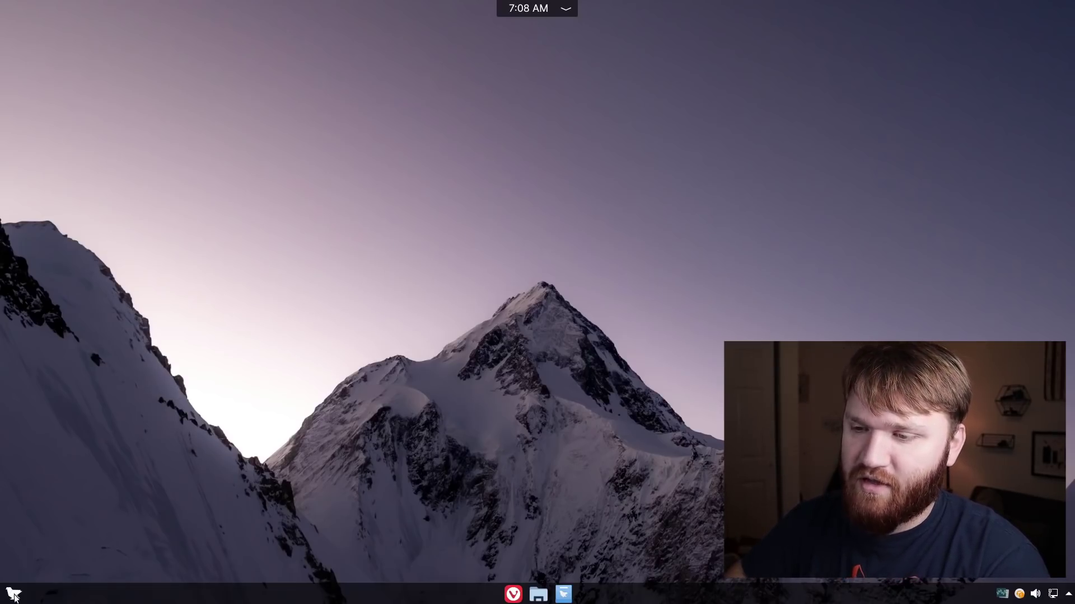
pyautogui.click(14, 595)
pyautogui.write('fire')
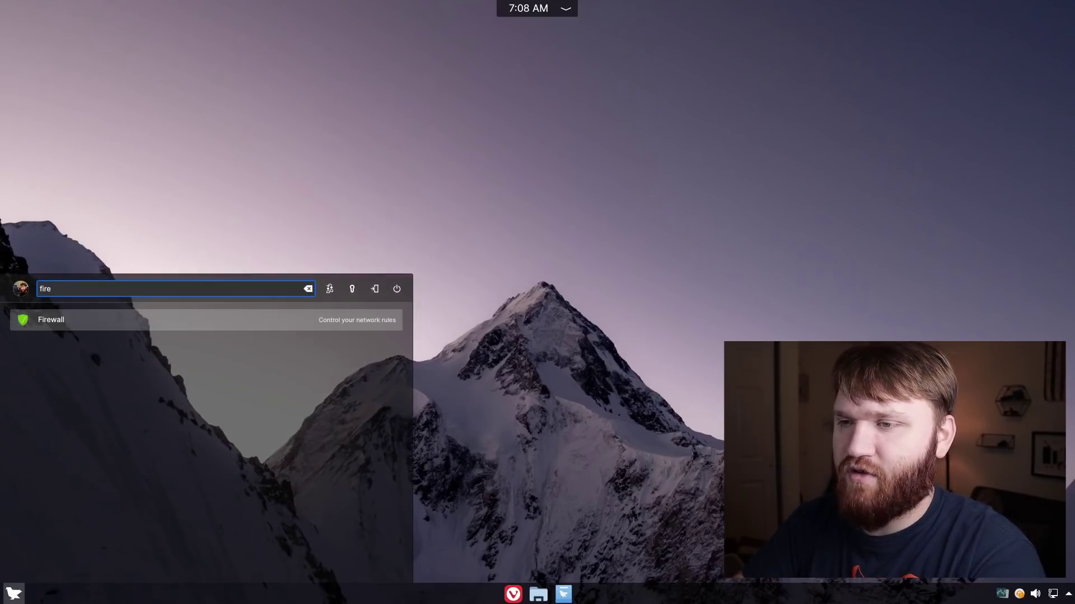
pyautogui.click(612, 433)
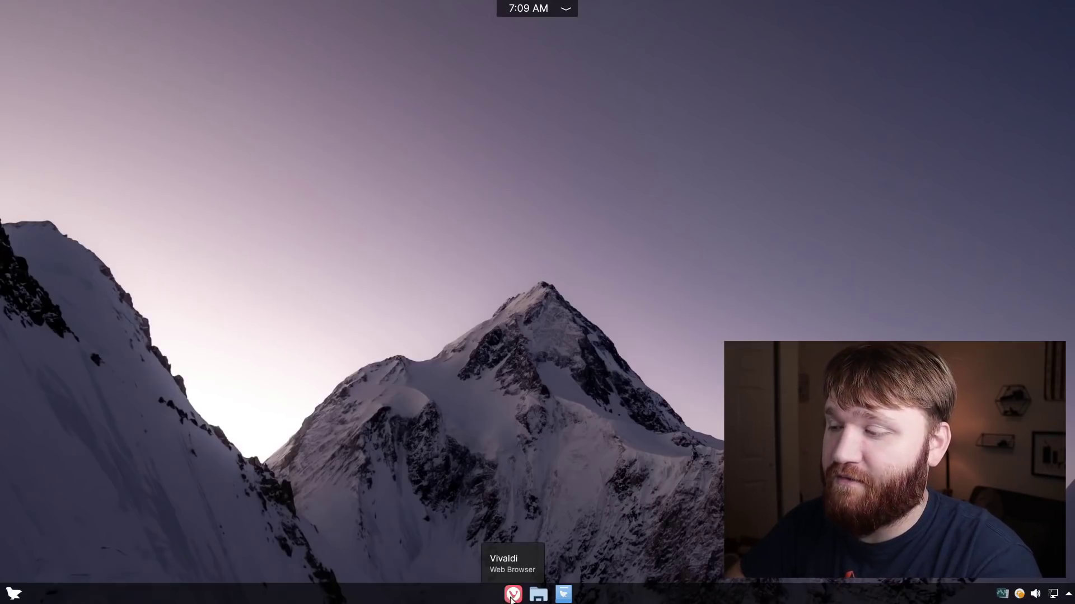
# Launch Web Browser Manager by searching "web" in the application launcher
pyautogui.click(12, 593)
pyautogui.write('web')
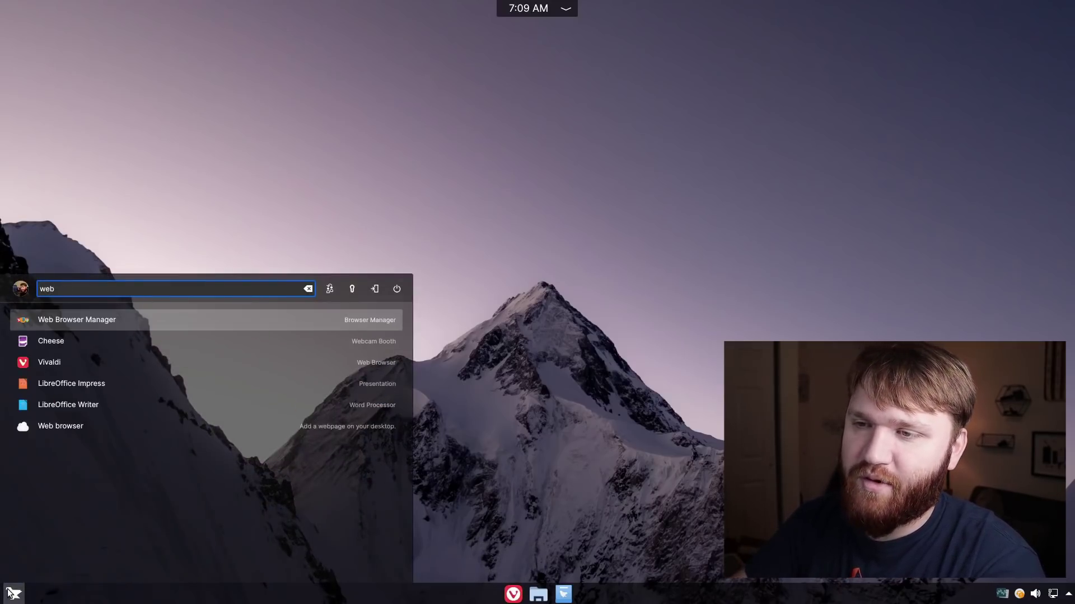
pyautogui.click(12, 593)
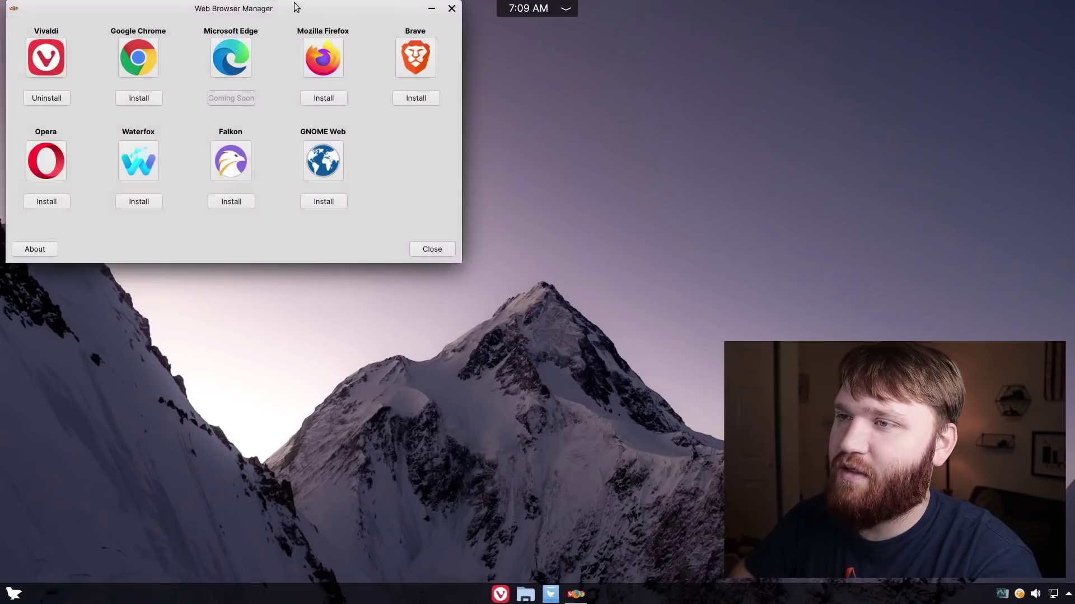
pyautogui.moveTo(296, 7); pyautogui.dragTo(373, 85)
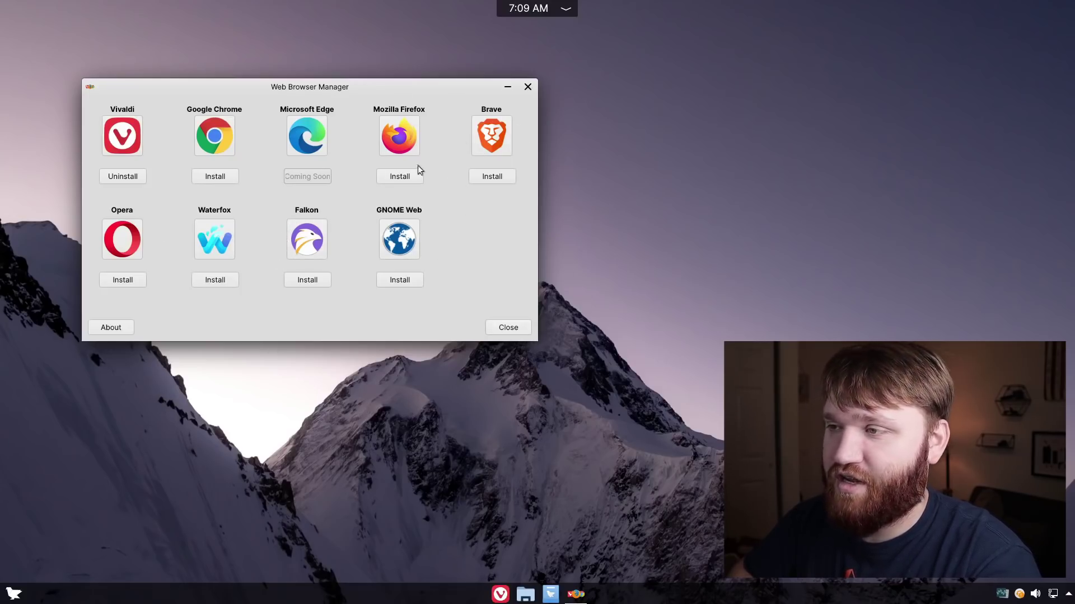
# Install Mozilla Firefox, accepting its terms and authorising with the account password
pyautogui.click(398, 176)
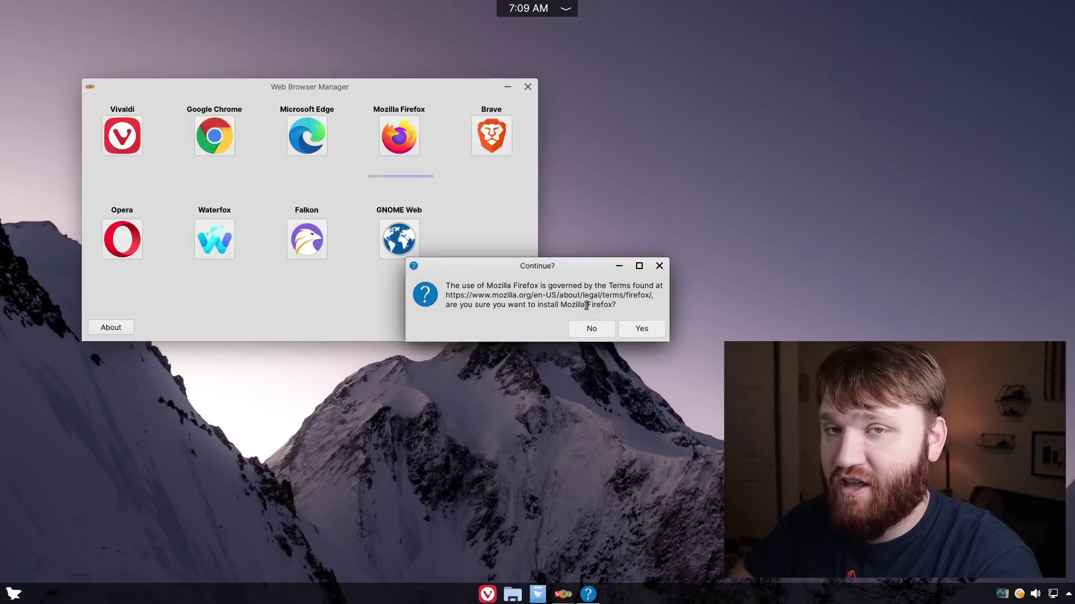
pyautogui.click(641, 330)
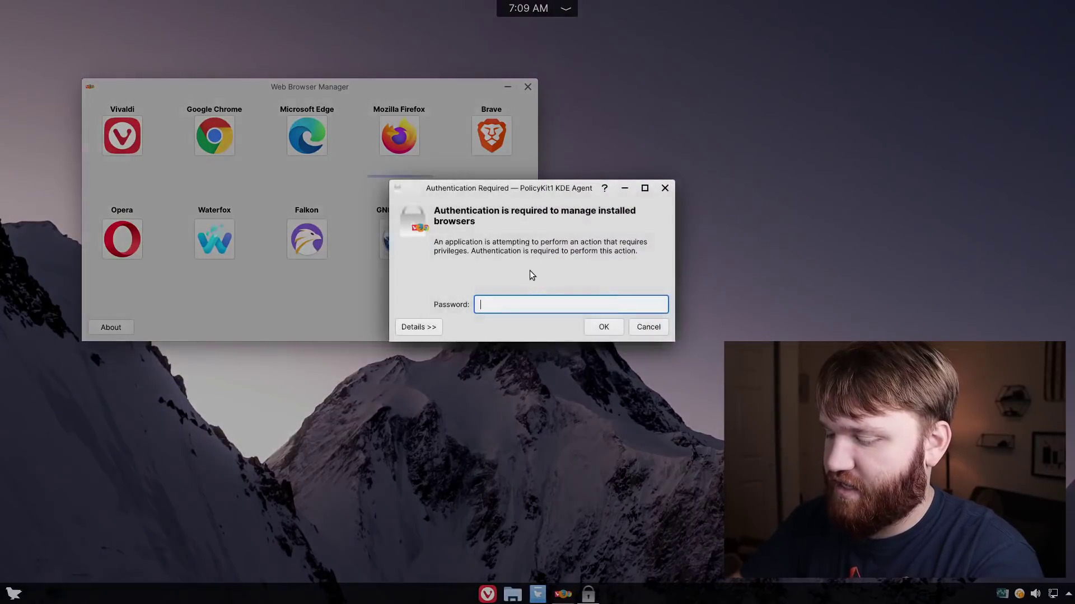
pyautogui.write('*********')
pyautogui.press('Return')
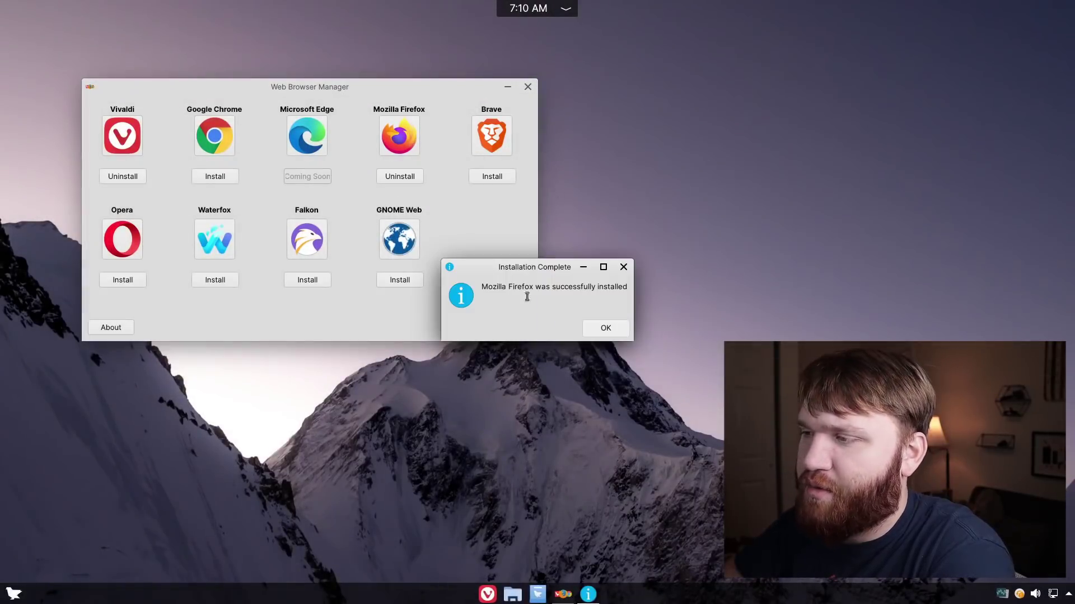
pyautogui.click(606, 329)
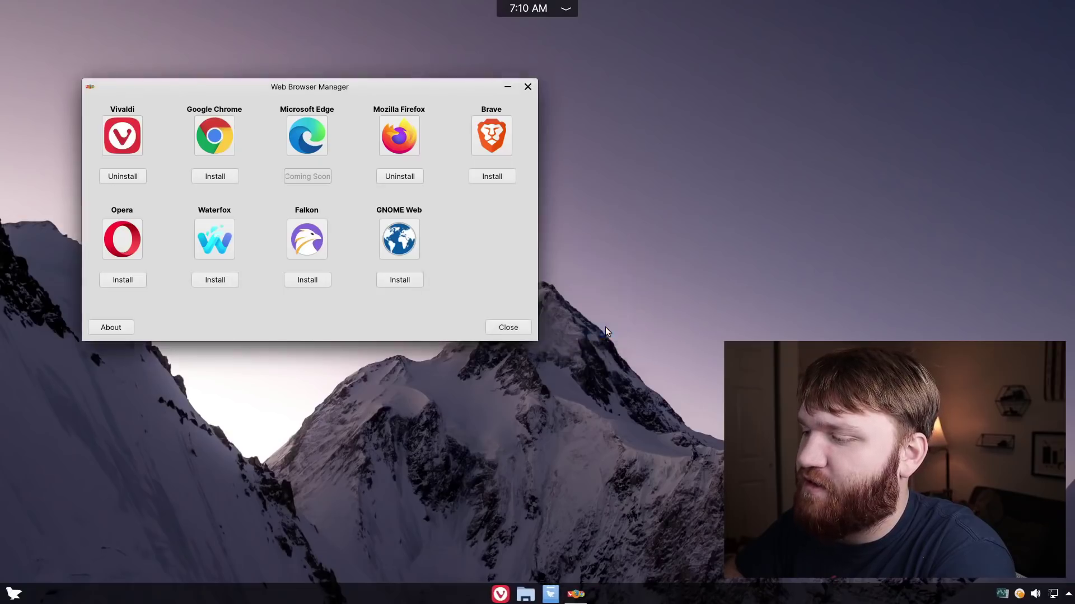
# Close Web Browser Manager and launch Firefox from a launcher search for "flre", leaving its New Tab page open
pyautogui.click(528, 87)
pyautogui.click(14, 593)
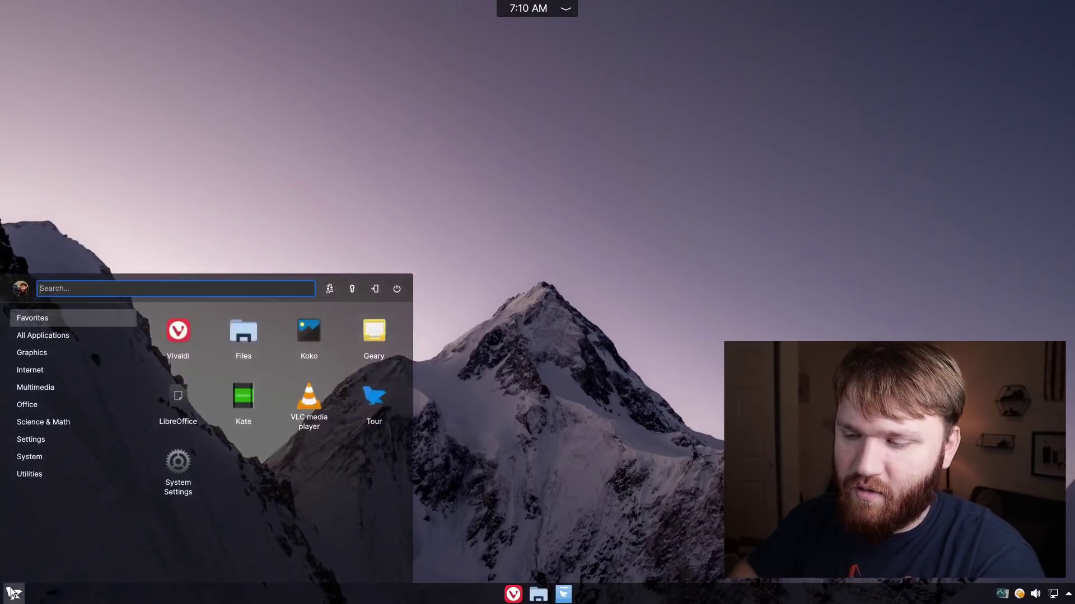
pyautogui.write('fl')
pyautogui.write('re')
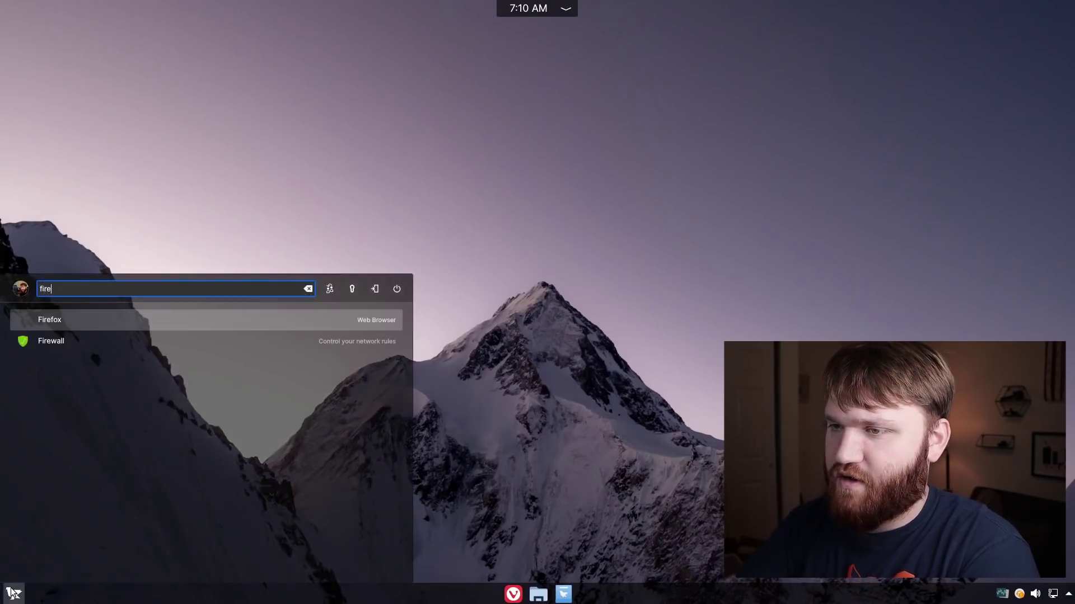
pyautogui.press('Return')
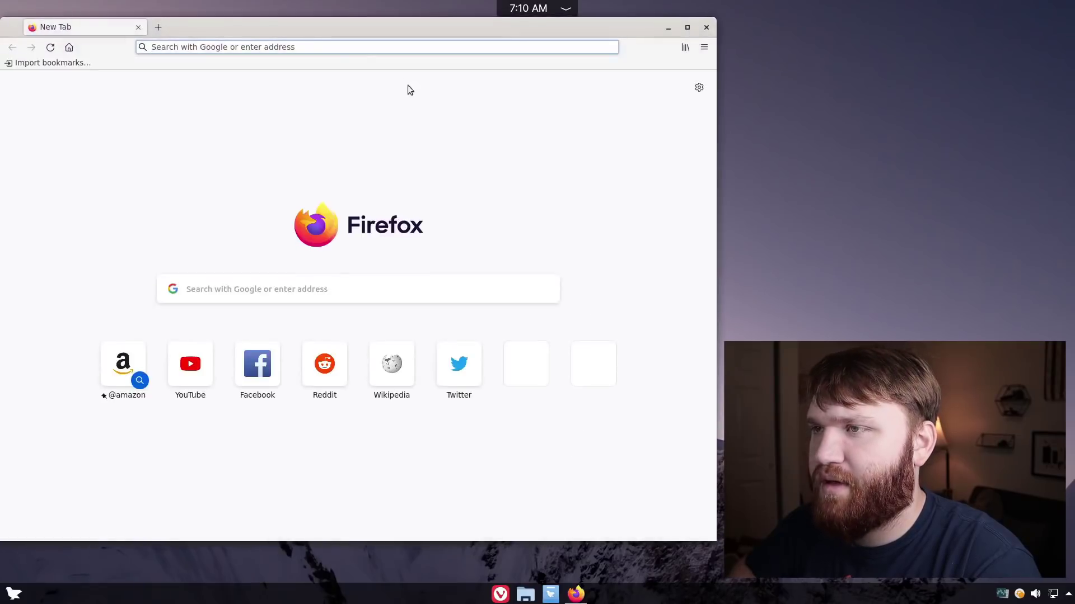
pyautogui.moveTo(275, 29); pyautogui.dragTo(294, 46)
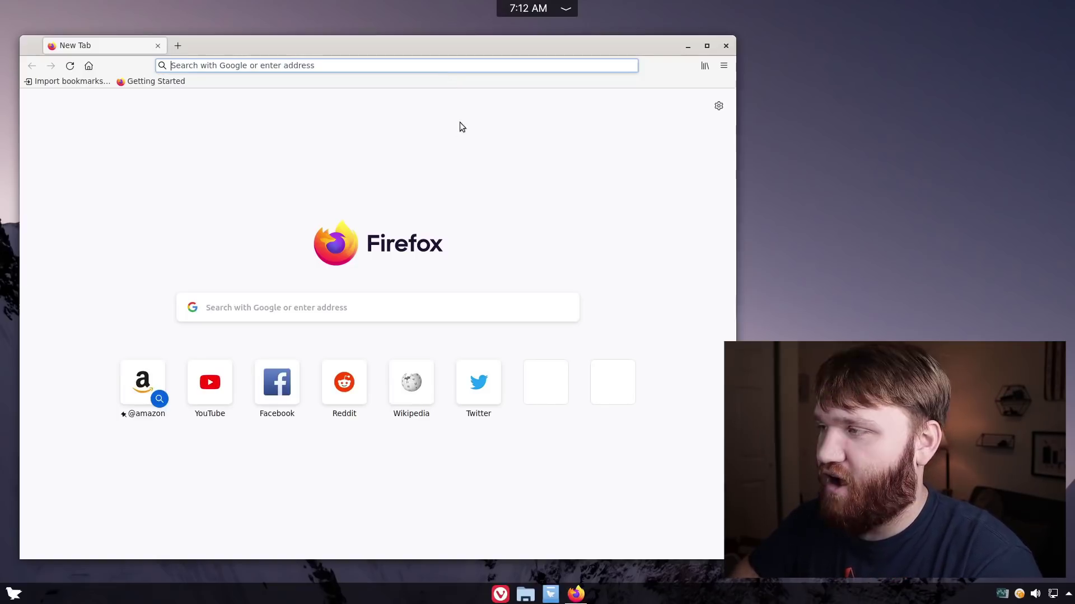
pyautogui.click(642, 143)
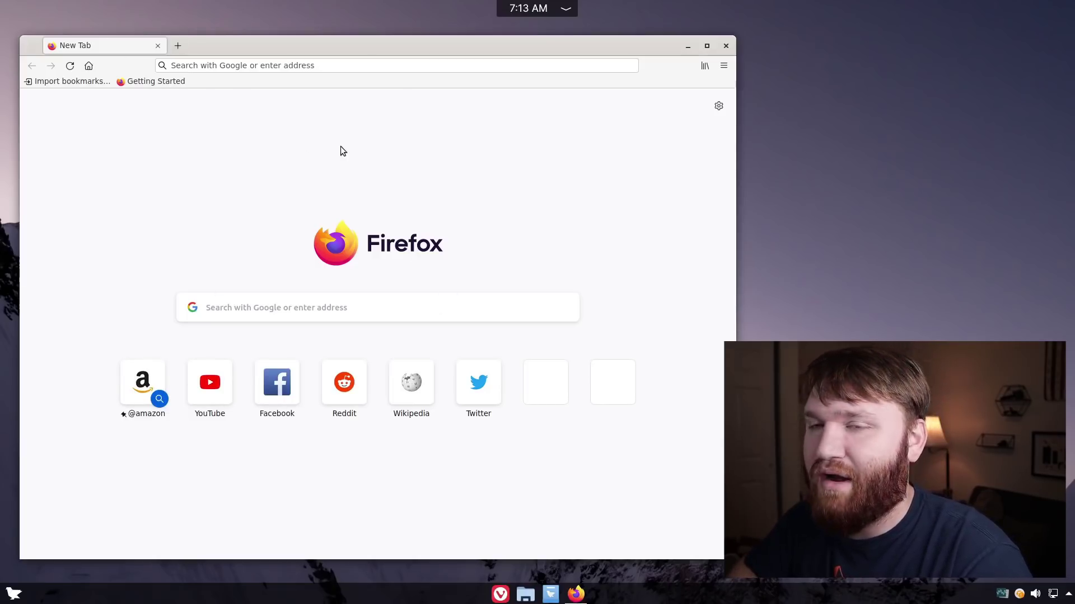
# Close the Firefox window from its title bar
pyautogui.click(726, 46)
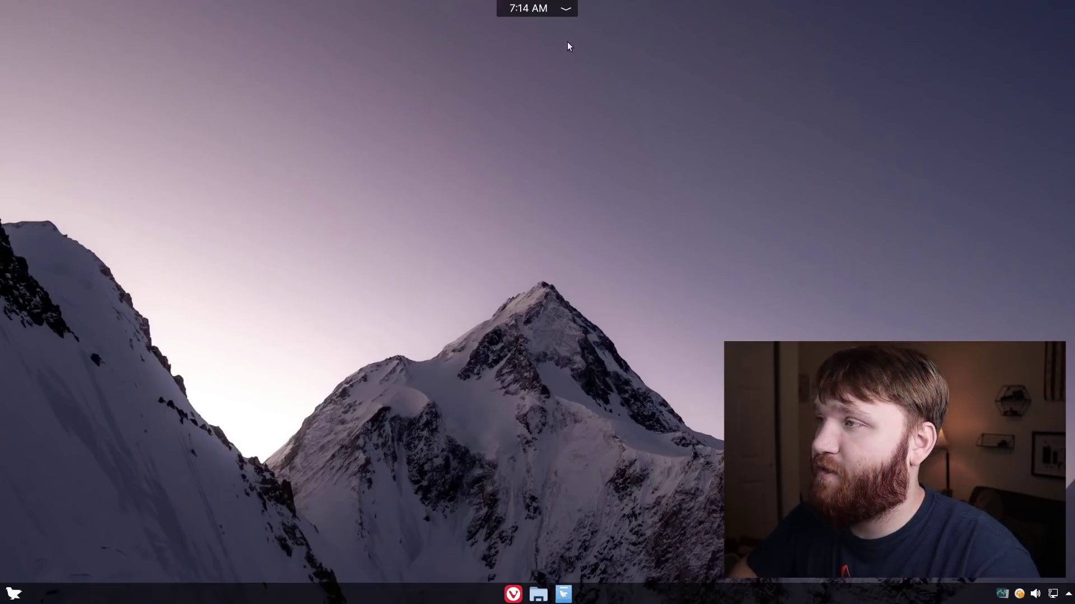
# Turn on Do not disturb for 1 hour from the notifications panel
pyautogui.click(566, 9)
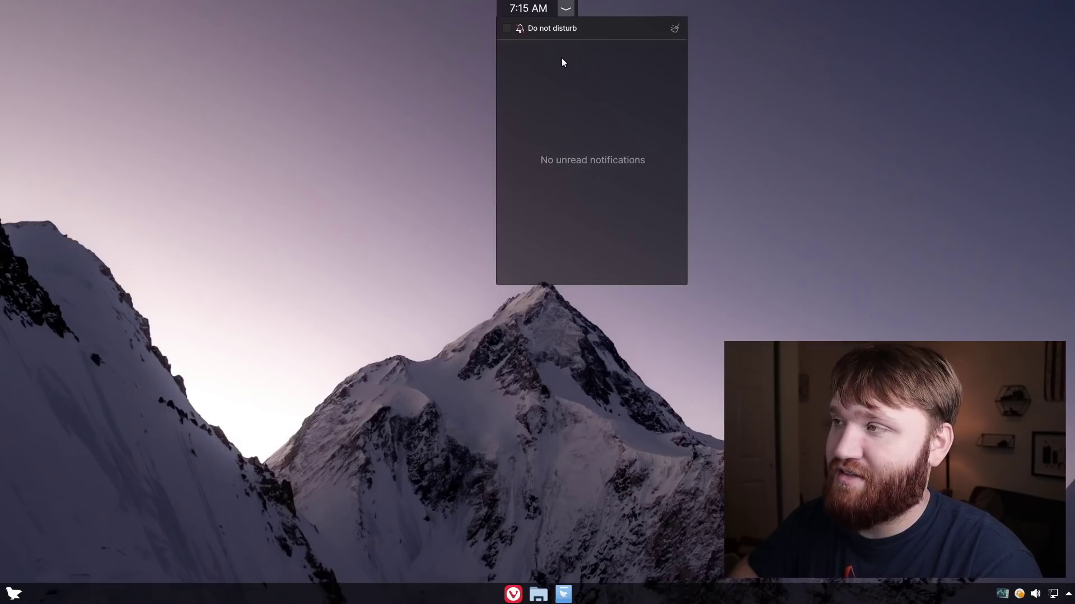
pyautogui.click(507, 29)
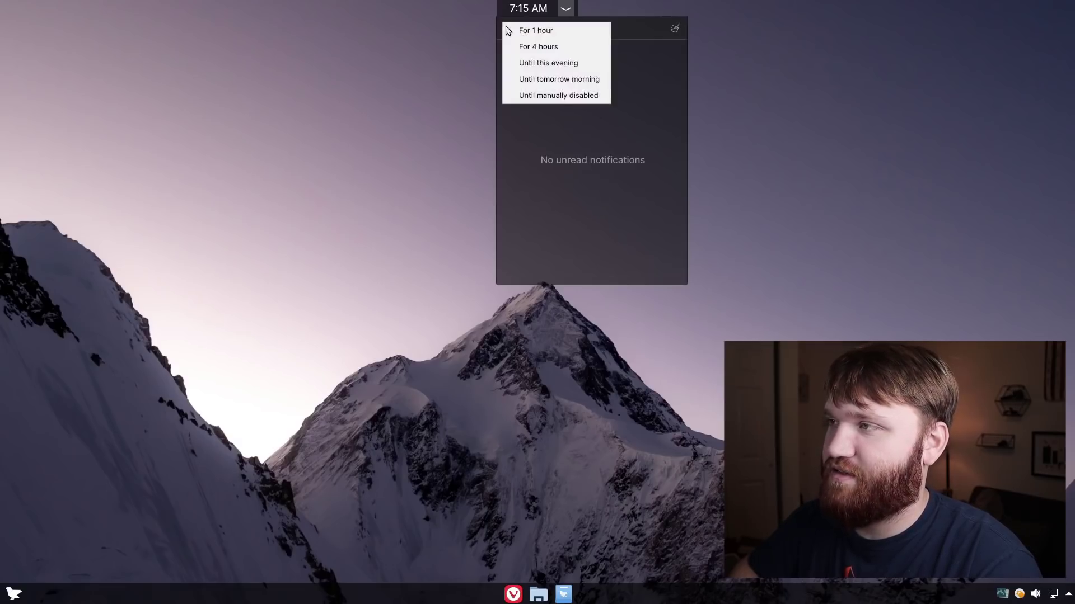
pyautogui.click(512, 30)
pyautogui.click(750, 28)
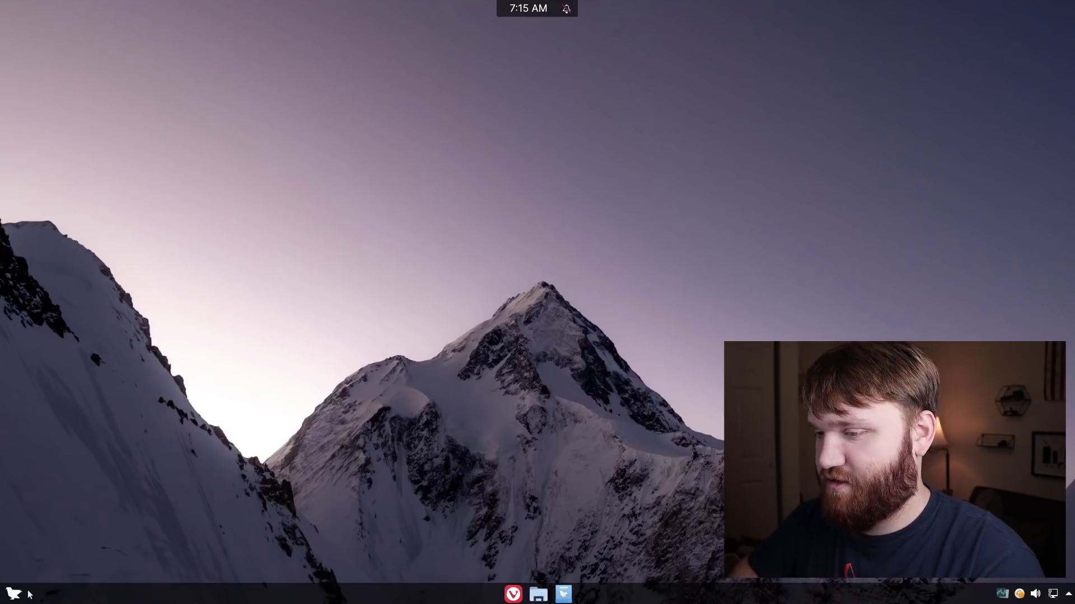
# Browse the System and Utilities app categories in the application launcher
pyautogui.click(11, 596)
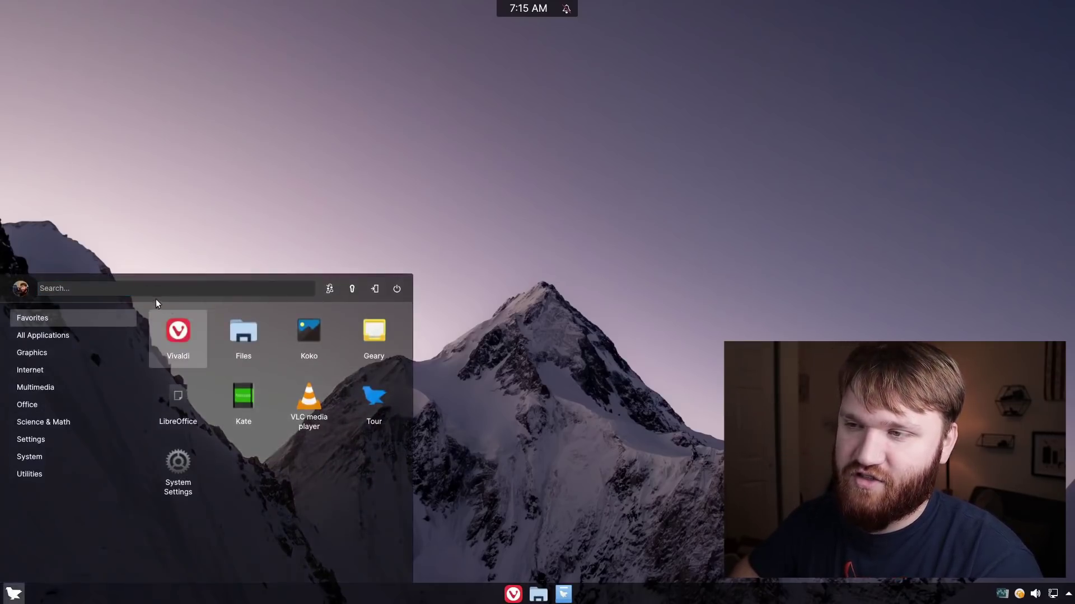
pyautogui.click(72, 456)
pyautogui.click(110, 475)
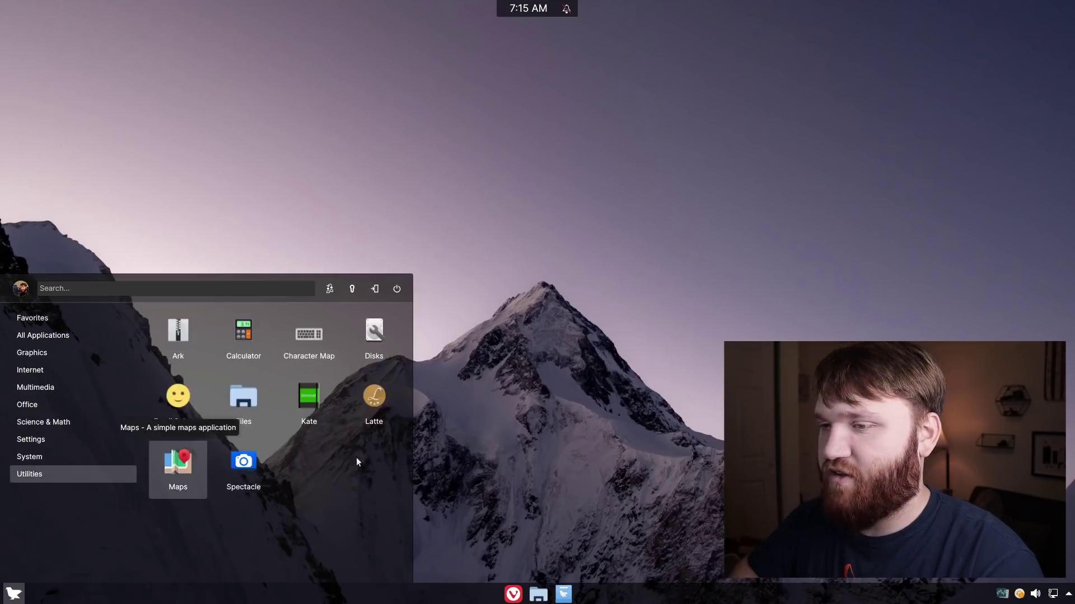
pyautogui.click(784, 297)
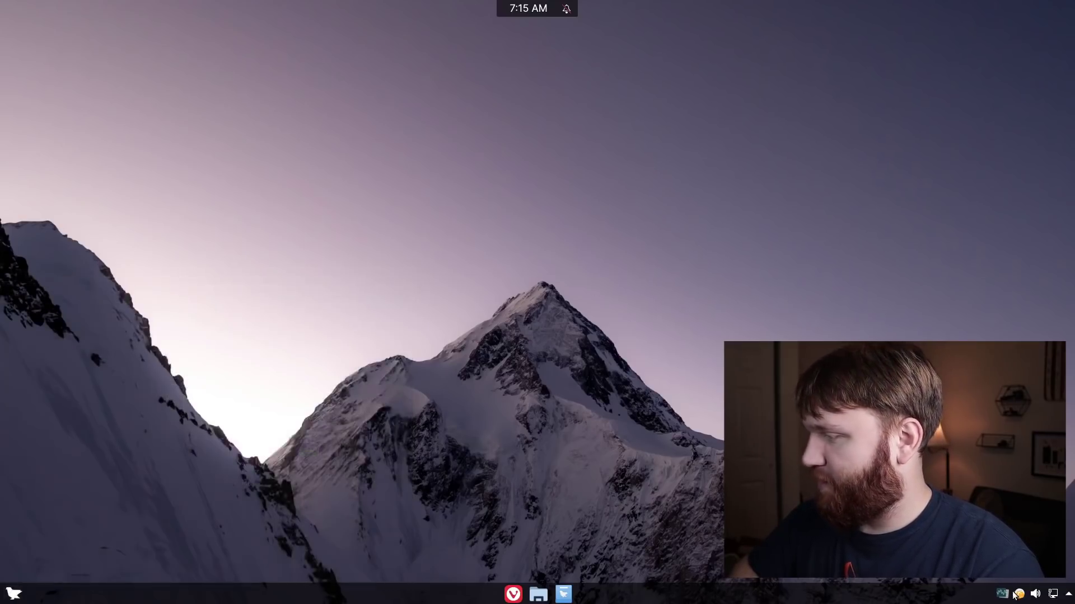
# Check the volume and system status tray popups, then move and close the Home file window
pyautogui.click(1038, 595)
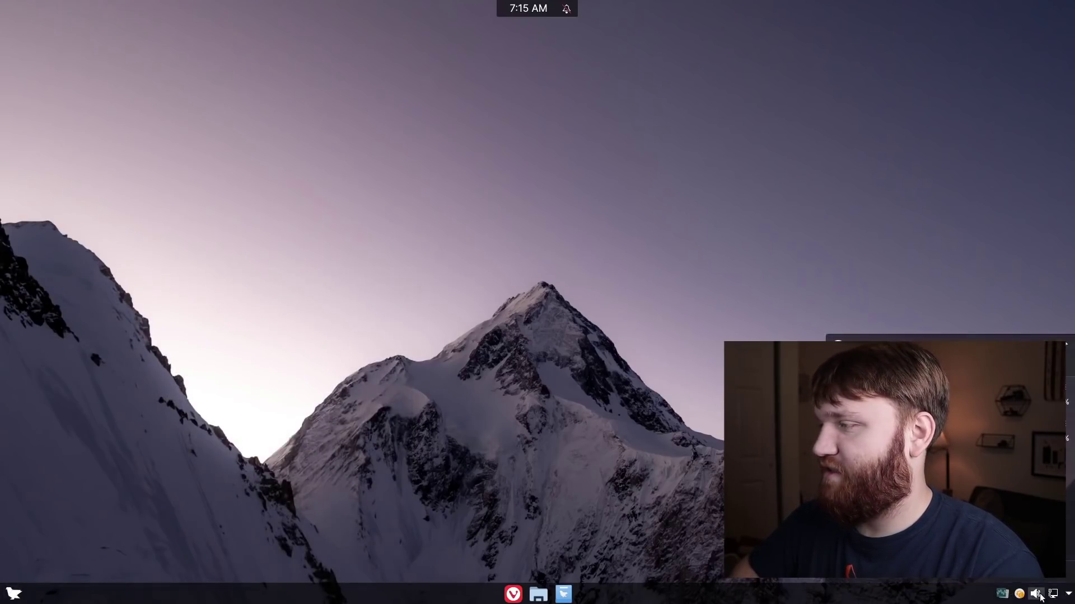
pyautogui.click(1053, 596)
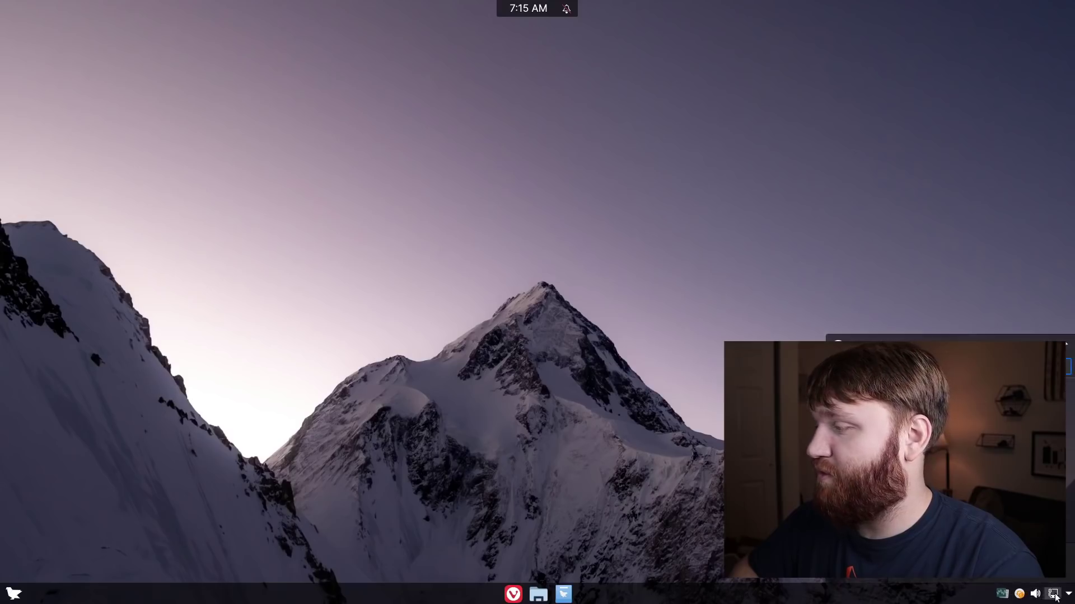
pyautogui.click(1069, 595)
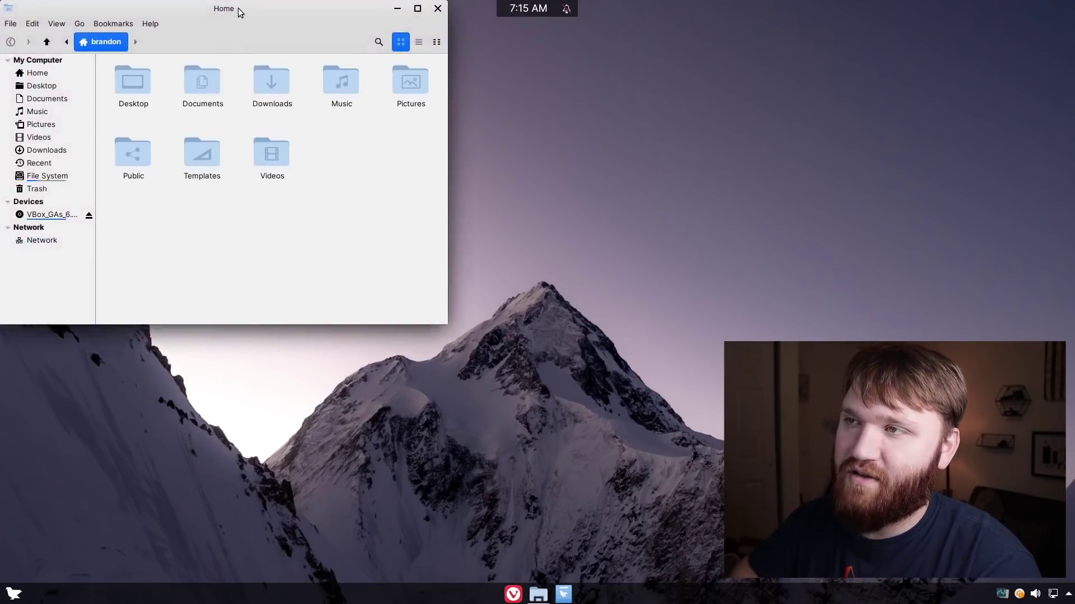
pyautogui.moveTo(240, 11); pyautogui.dragTo(306, 129)
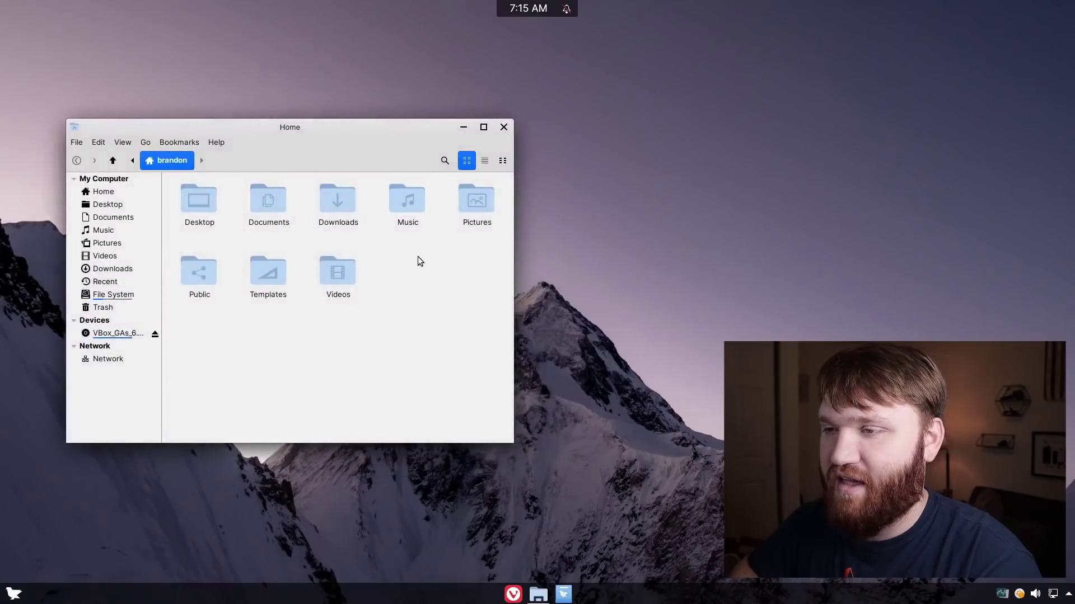
pyautogui.click(502, 128)
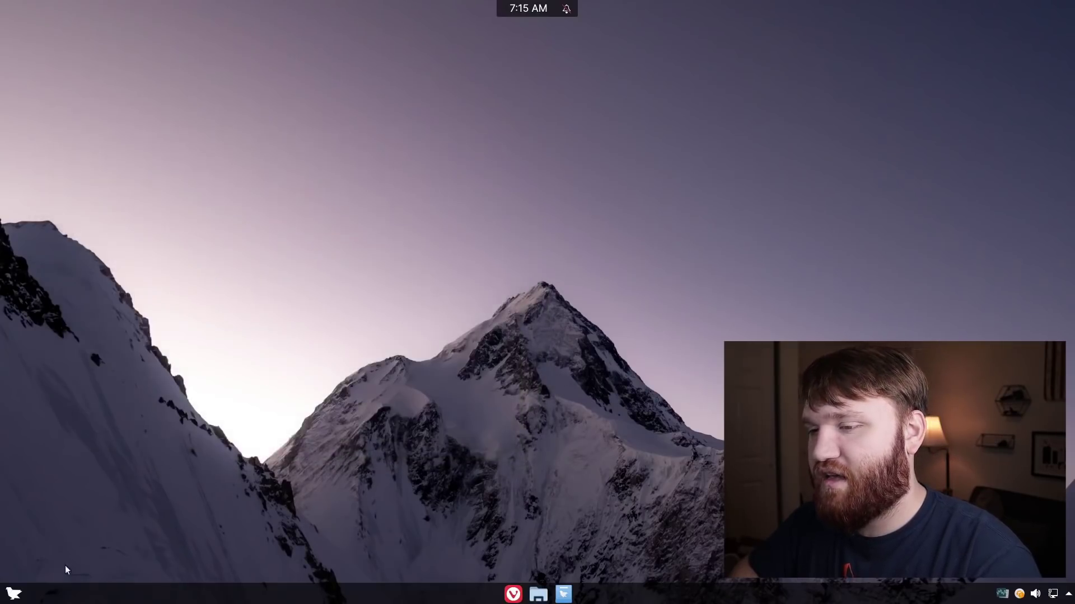
pyautogui.click(14, 593)
# Launch System Settings by searching "set" in the launcher
pyautogui.write('set')
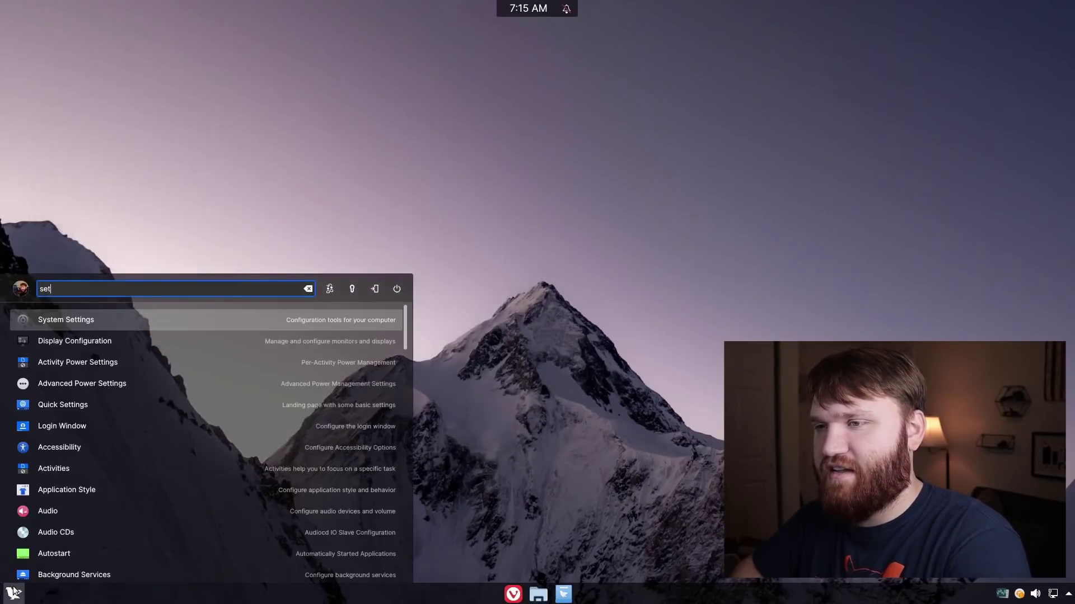
pyautogui.press('Return')
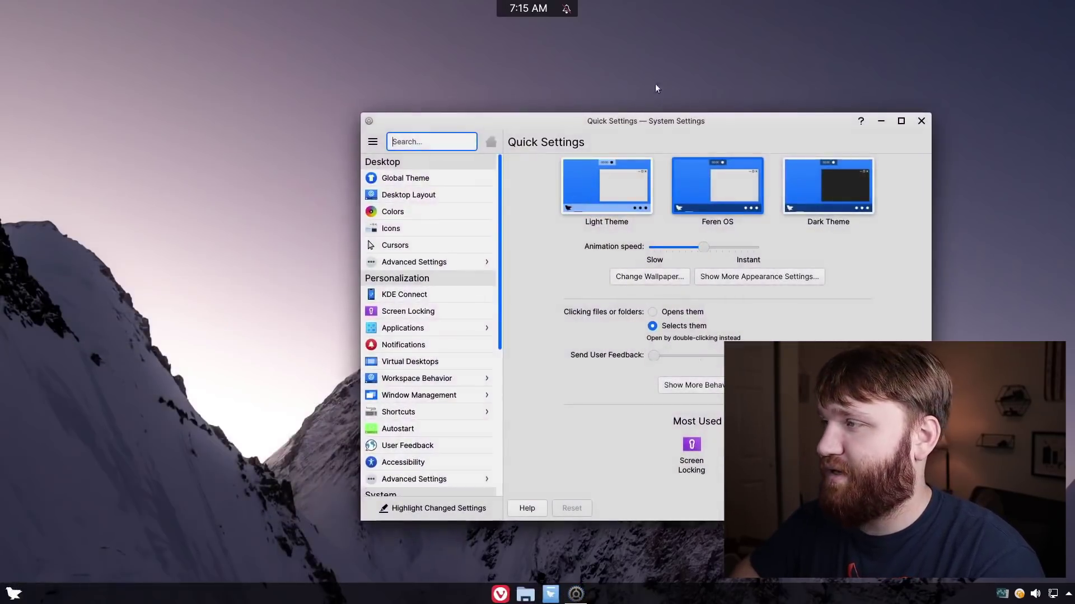
pyautogui.moveTo(707, 123); pyautogui.dragTo(420, 73)
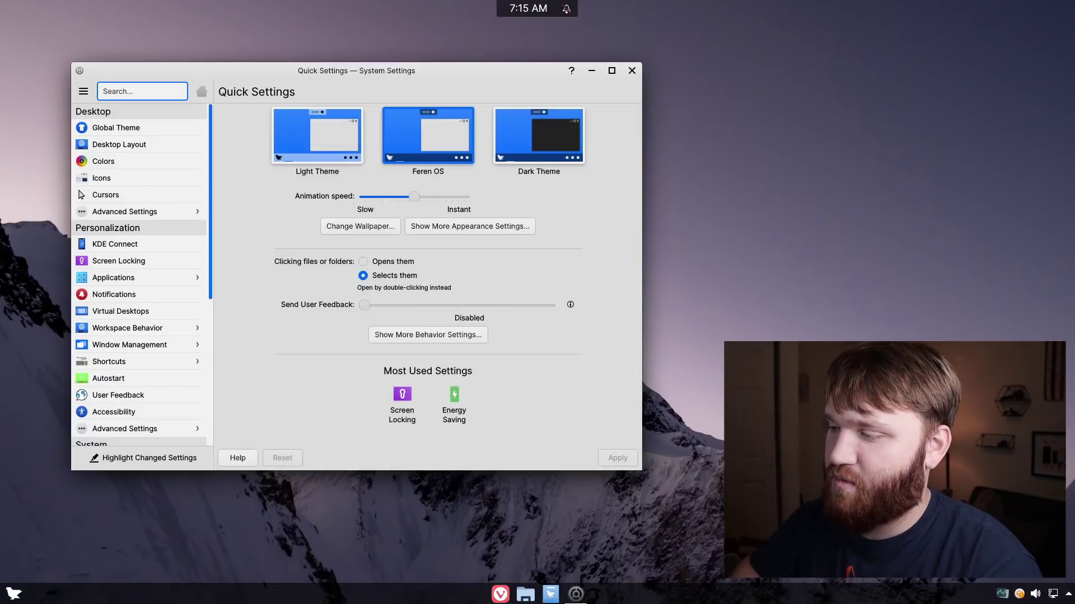
# Select and apply the Dark Theme look in Quick Settings
pyautogui.click(525, 594)
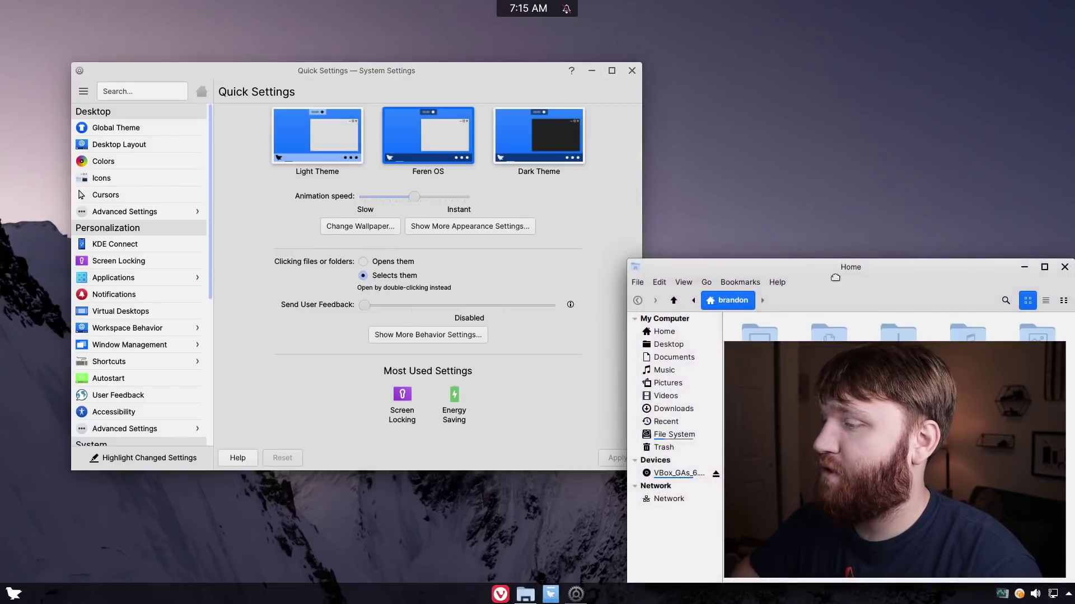
pyautogui.moveTo(812, 267); pyautogui.dragTo(713, 210)
pyautogui.click(421, 76)
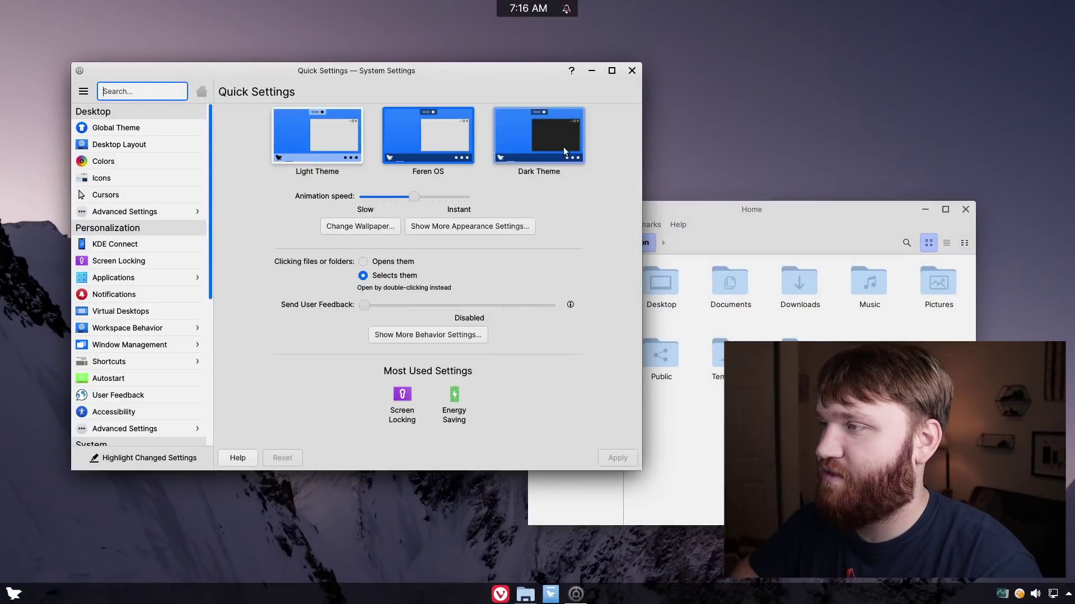
pyautogui.click(521, 146)
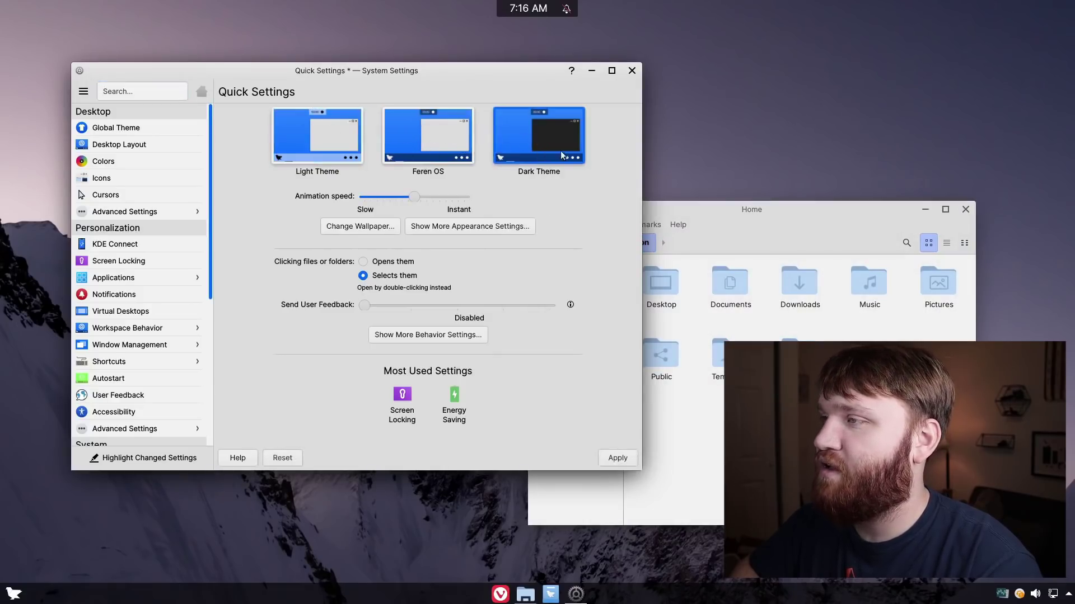
pyautogui.click(618, 459)
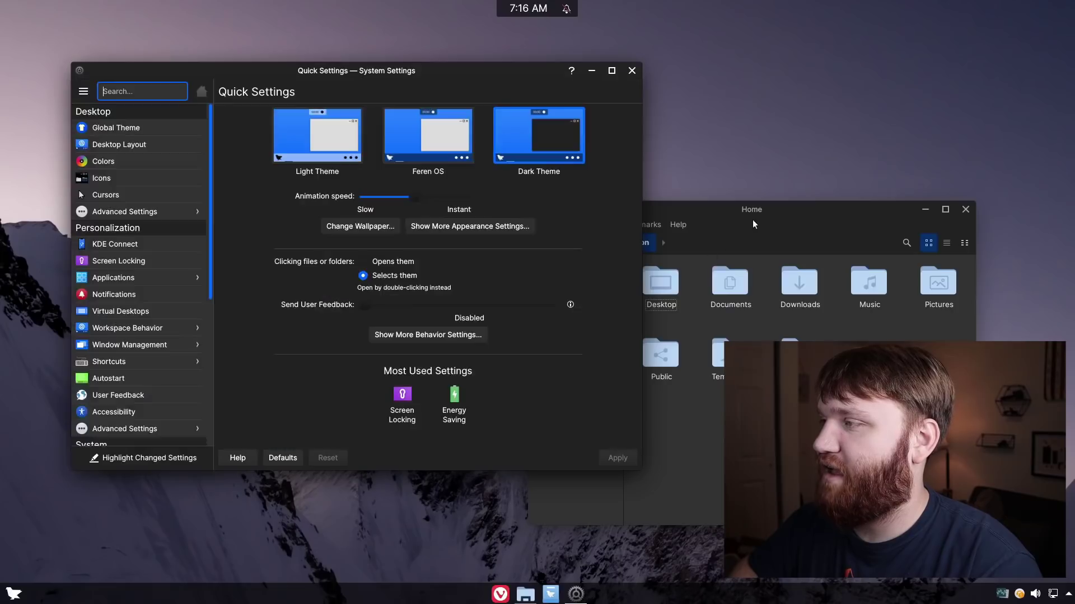
# Set the animation speed slider to Instant and apply it
pyautogui.moveTo(769, 209); pyautogui.dragTo(743, 196)
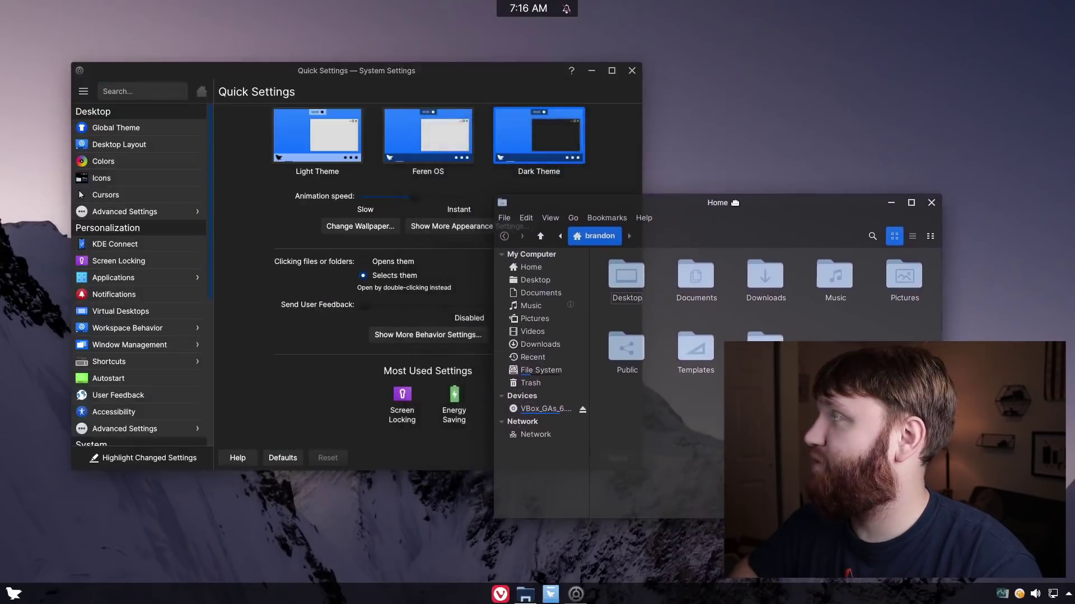
pyautogui.click(287, 193)
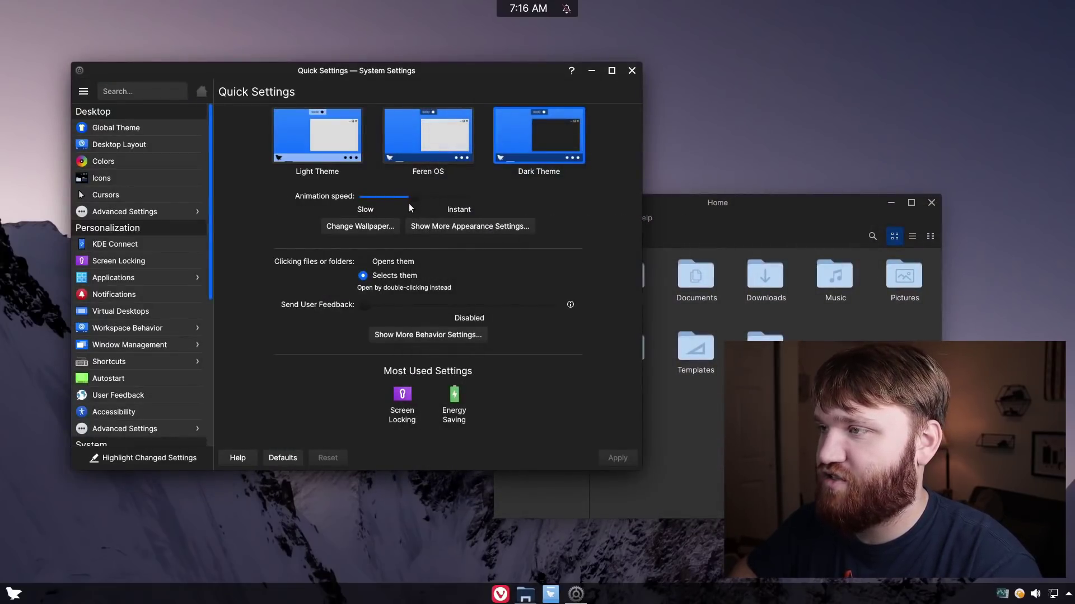
pyautogui.moveTo(413, 197); pyautogui.dragTo(536, 203)
pyautogui.click(616, 457)
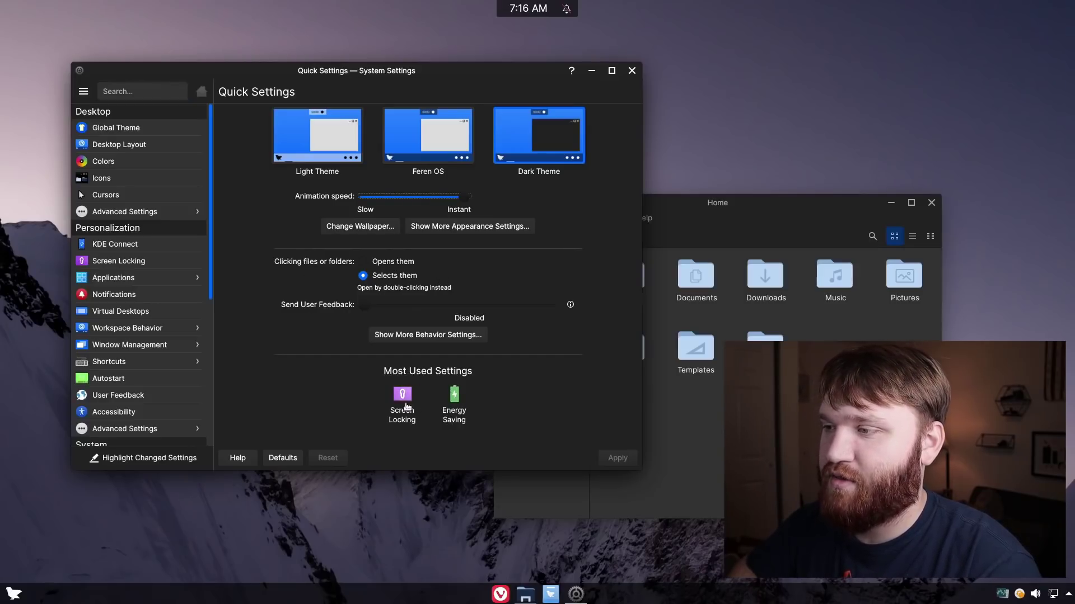
# Browse the lock screen wallpaper choices under Screen Locking's Appearance settings
pyautogui.click(401, 395)
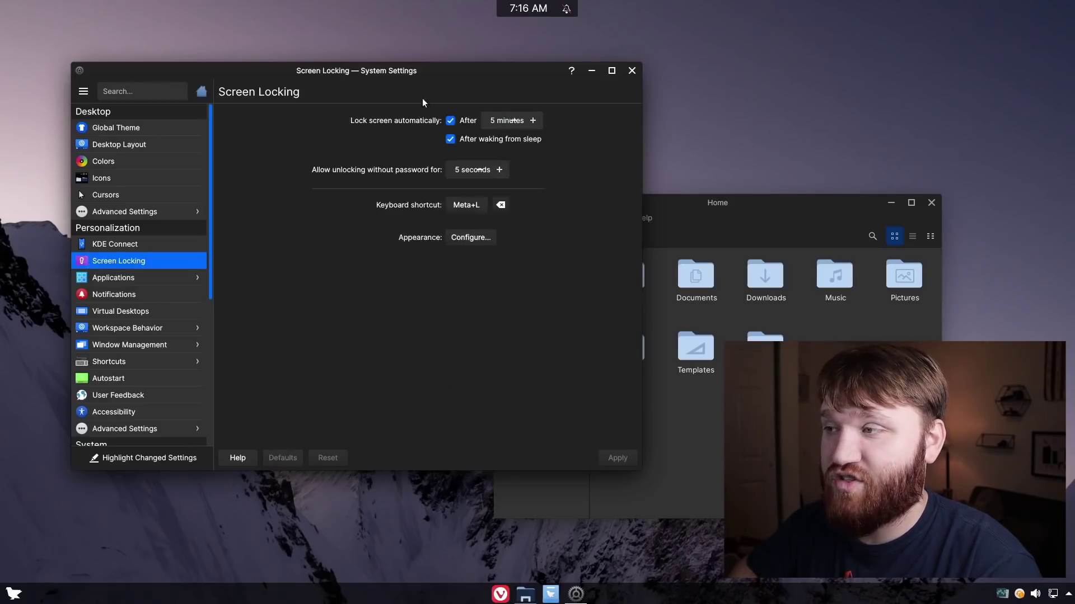
pyautogui.click(475, 239)
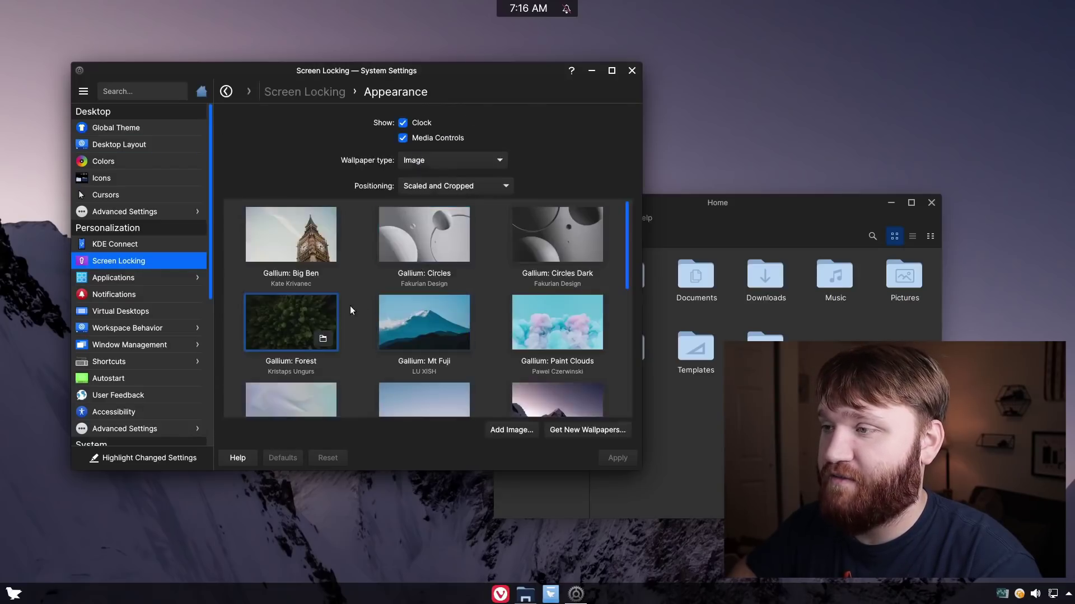
pyautogui.scroll(-2, 351, 307)
pyautogui.scroll(-1, 352, 311)
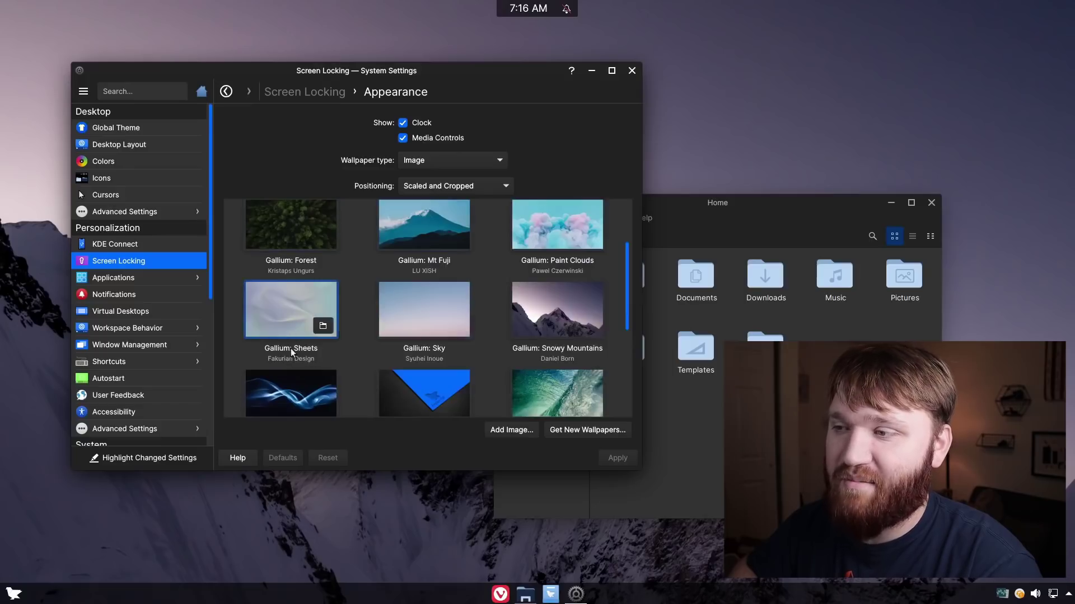
pyautogui.scroll(2, 375, 317)
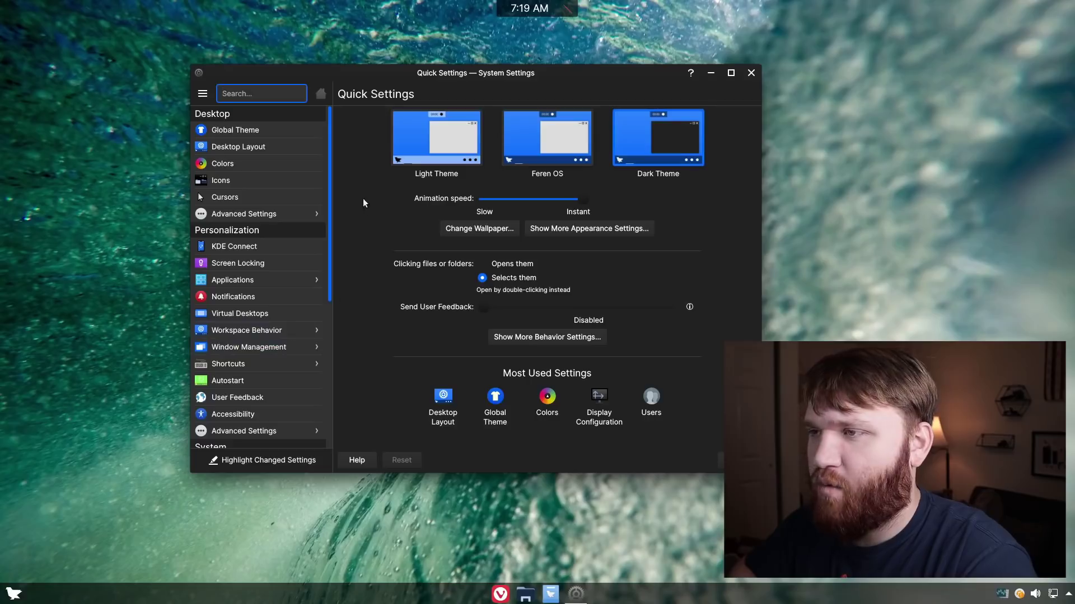
# Select and apply the Doors desktop layout
pyautogui.click(264, 144)
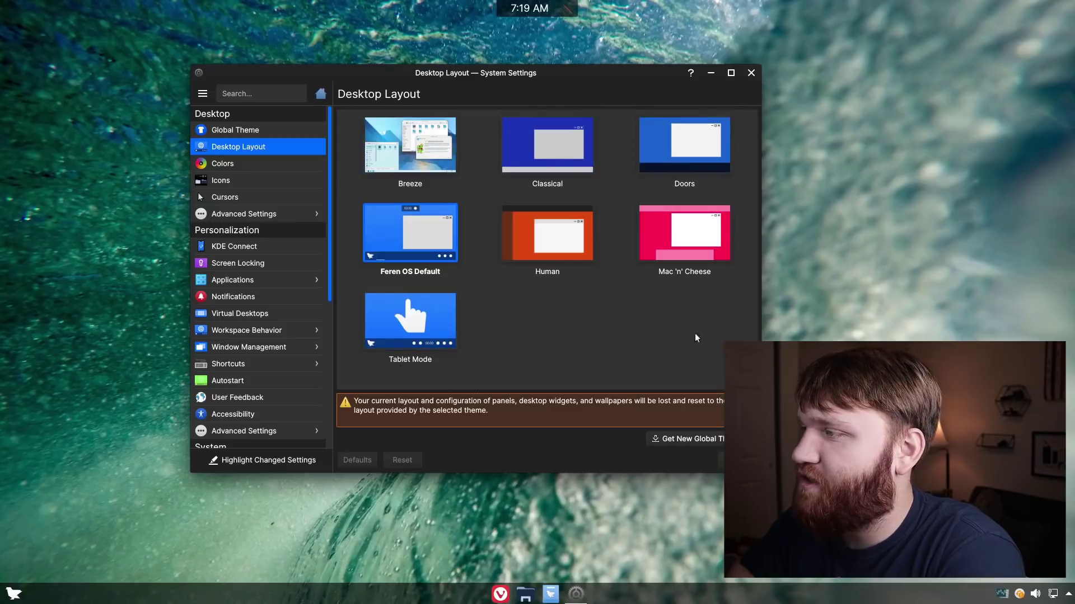
pyautogui.click(680, 152)
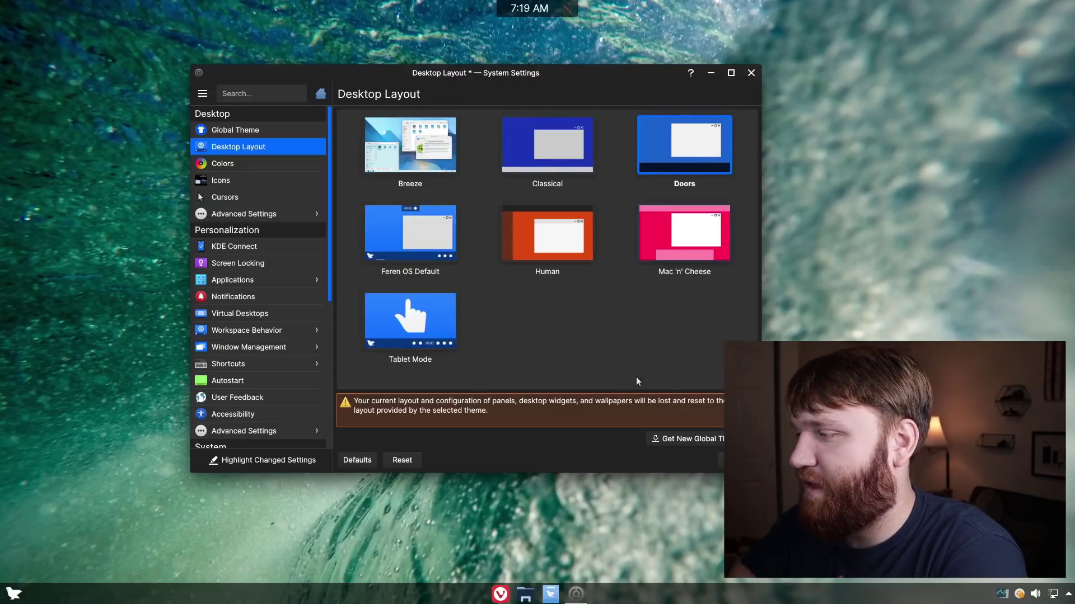
pyautogui.click(736, 460)
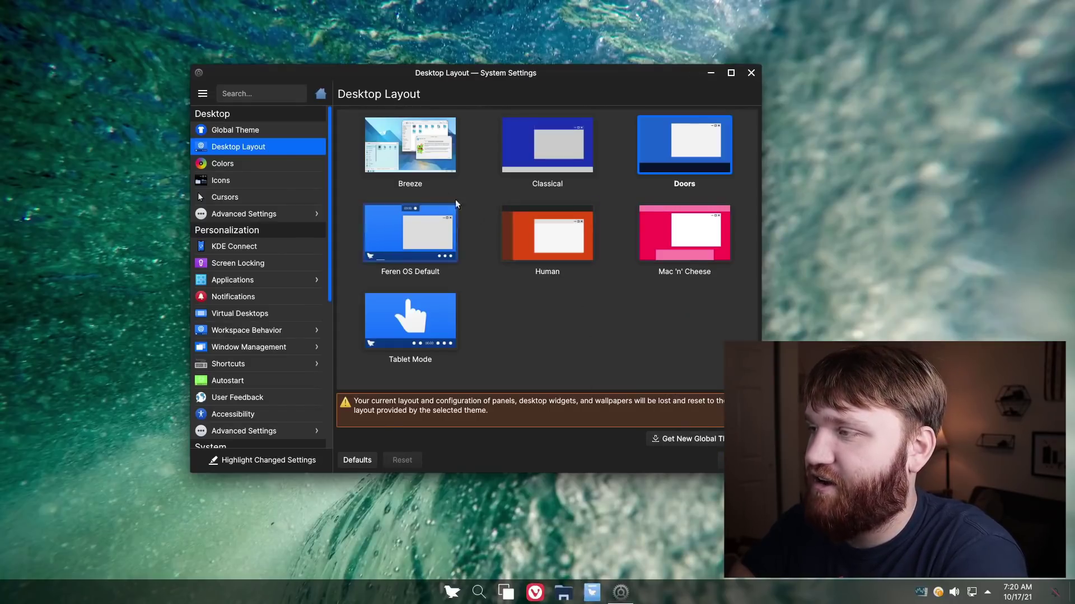
# Apply the Doors Dark global theme and close System Settings
pyautogui.click(253, 129)
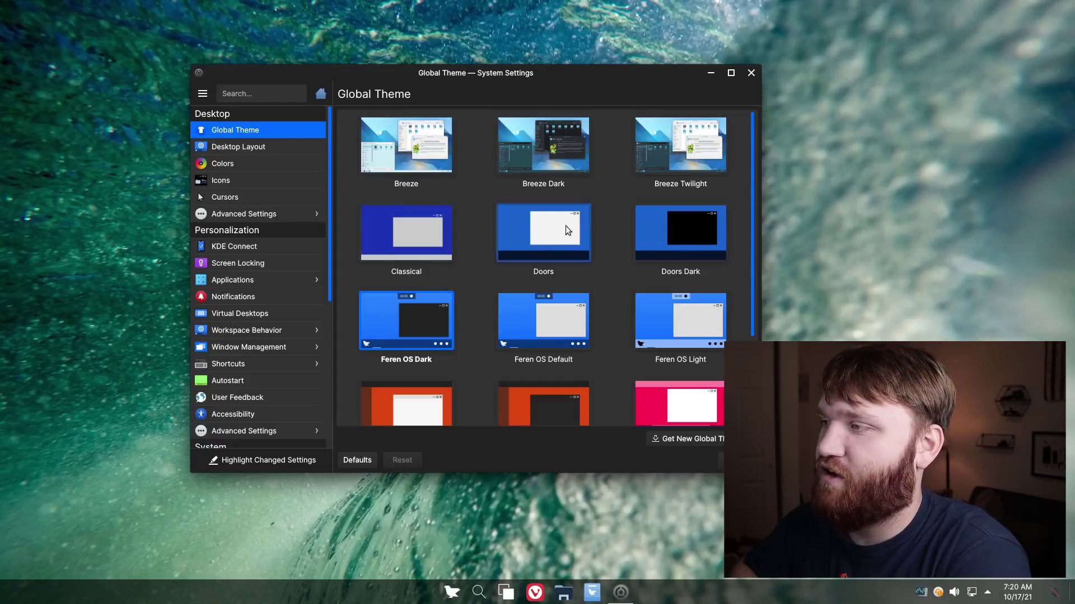
pyautogui.click(665, 223)
pyautogui.click(739, 460)
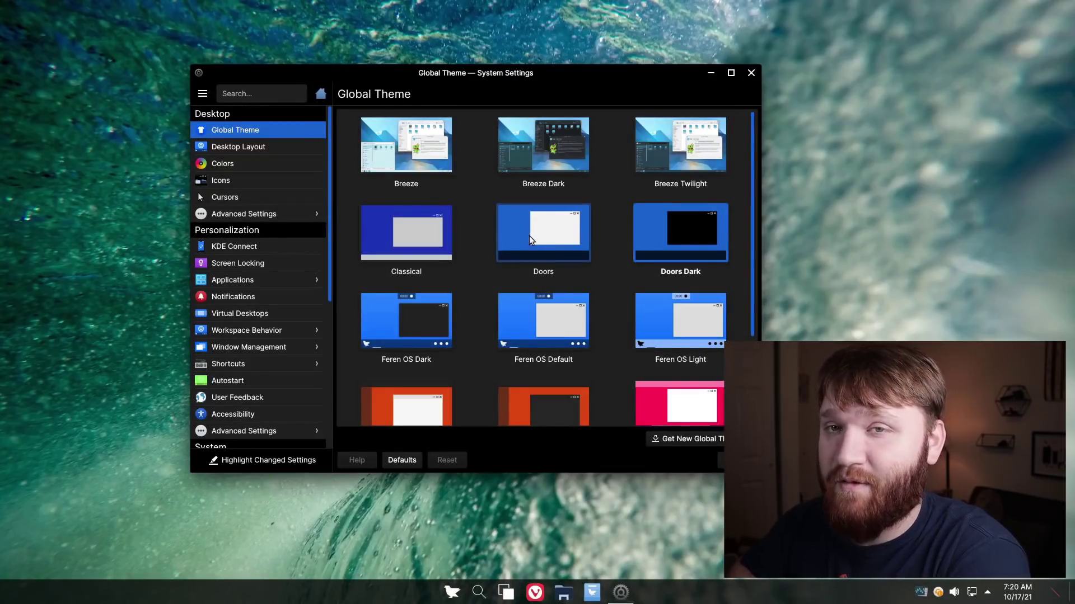
pyautogui.click(756, 72)
pyautogui.rightClick(421, 214)
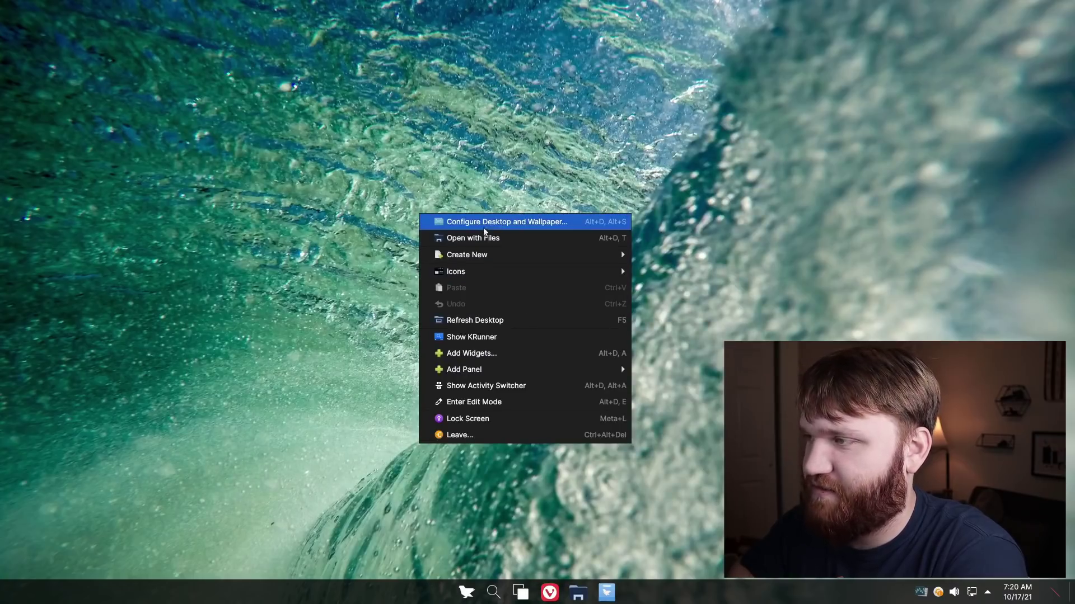
# Dismiss the desktop context menu and launch the Files file manager from the application launcher
pyautogui.click(509, 222)
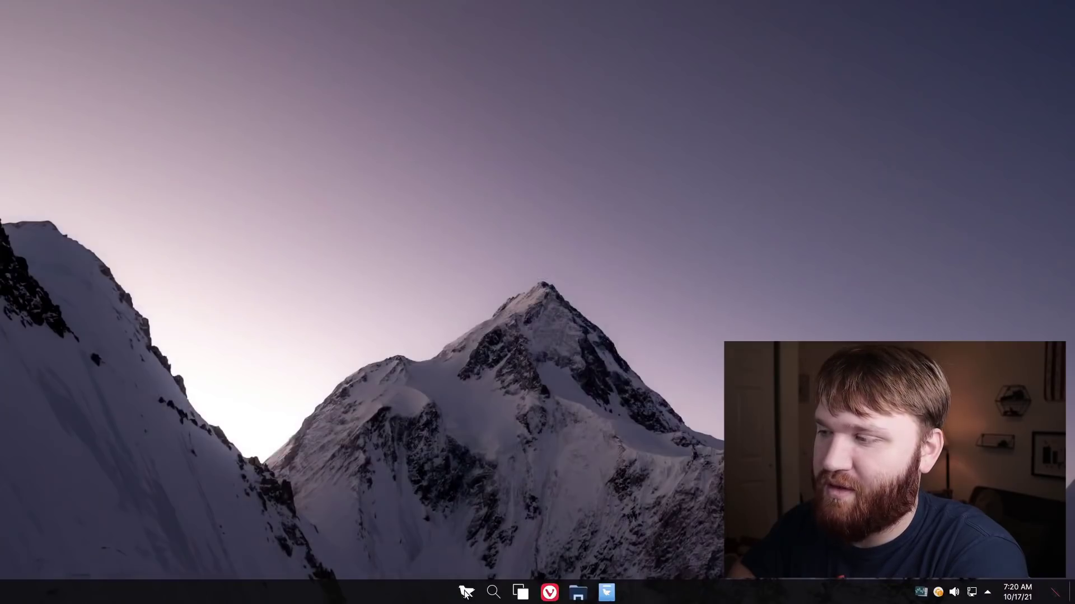
pyautogui.click(465, 593)
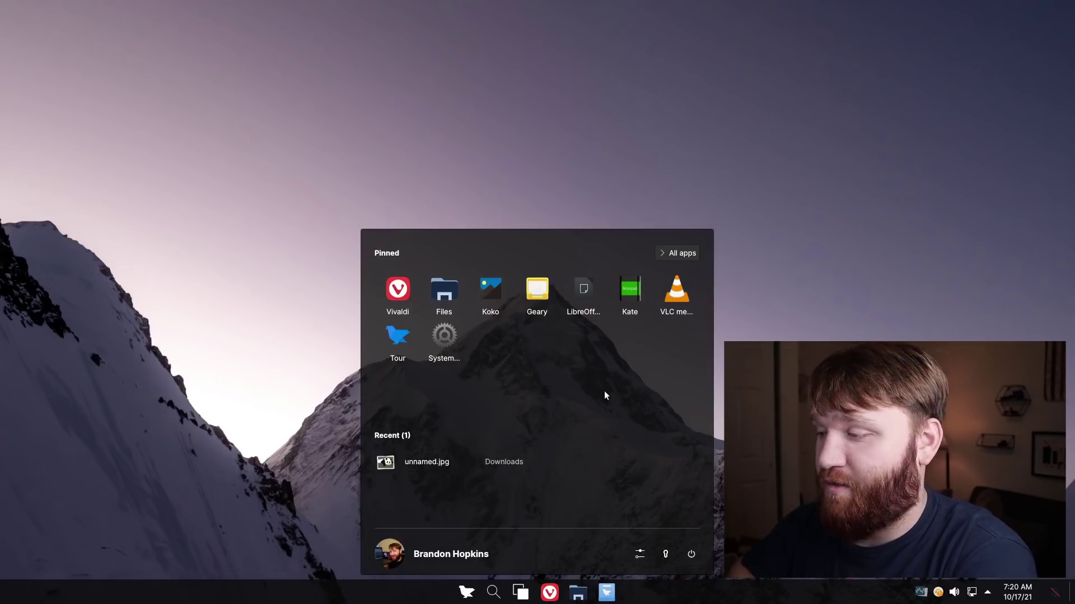
pyautogui.click(448, 294)
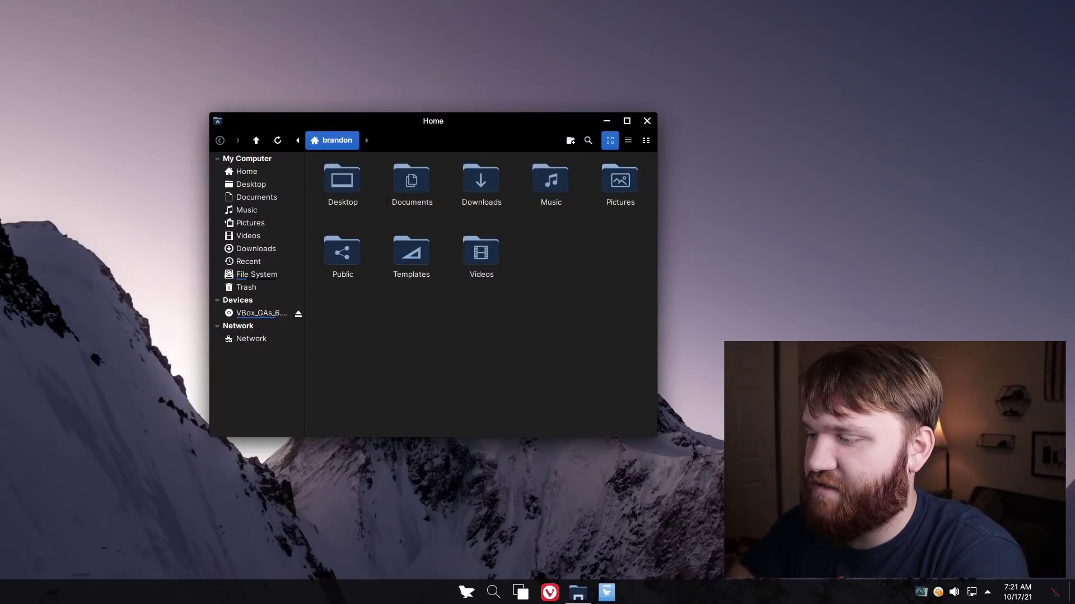
# Try the taskbar search bar and the four-workspace overview, then move the Store window and close it
pyautogui.click(492, 592)
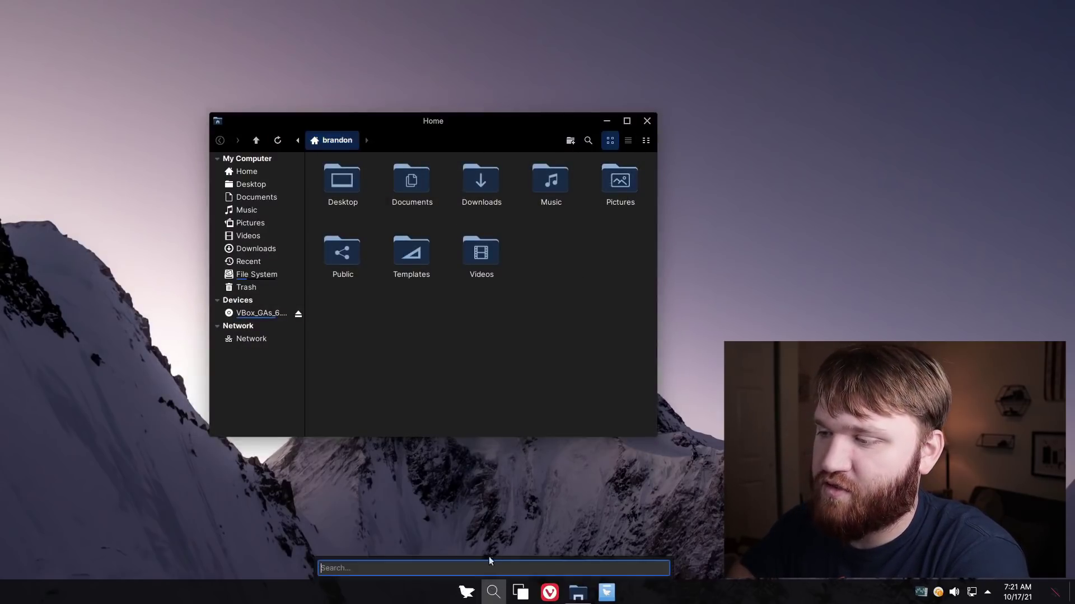
pyautogui.click(526, 594)
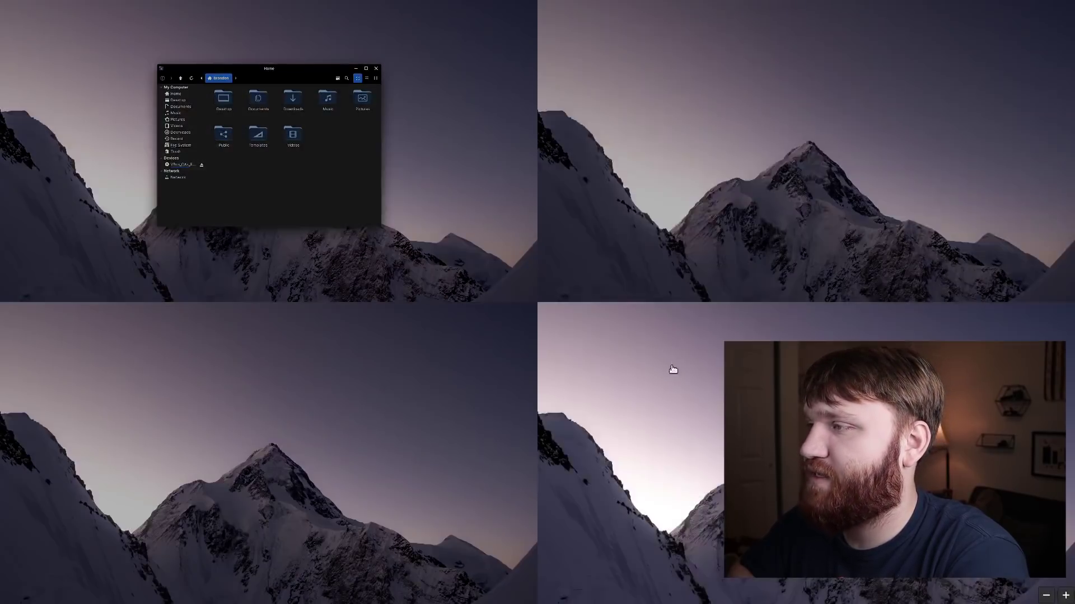
pyautogui.click(392, 190)
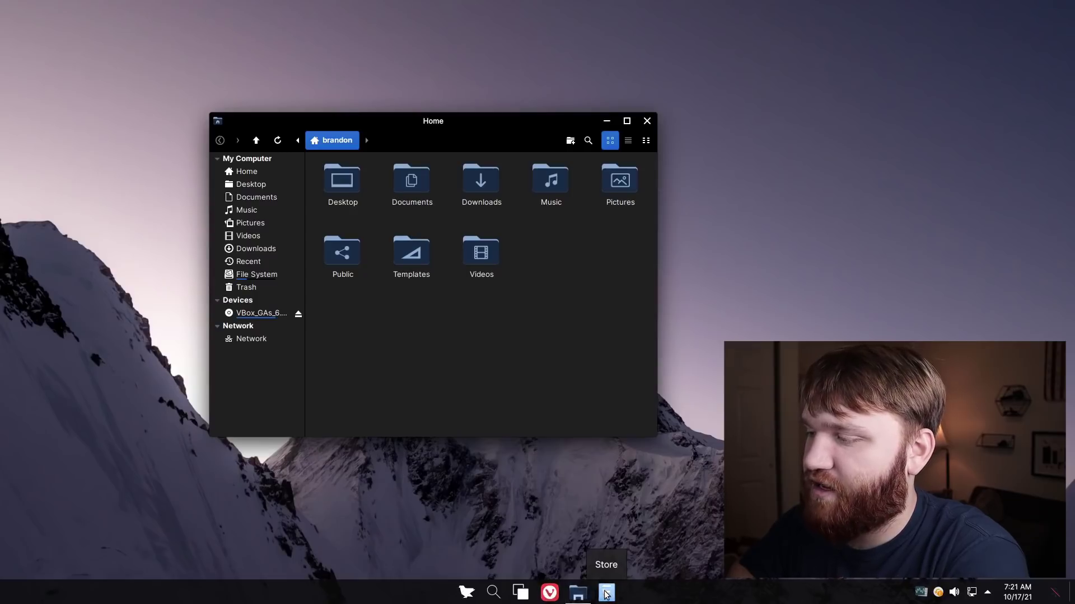
pyautogui.moveTo(454, 102); pyautogui.dragTo(274, 65)
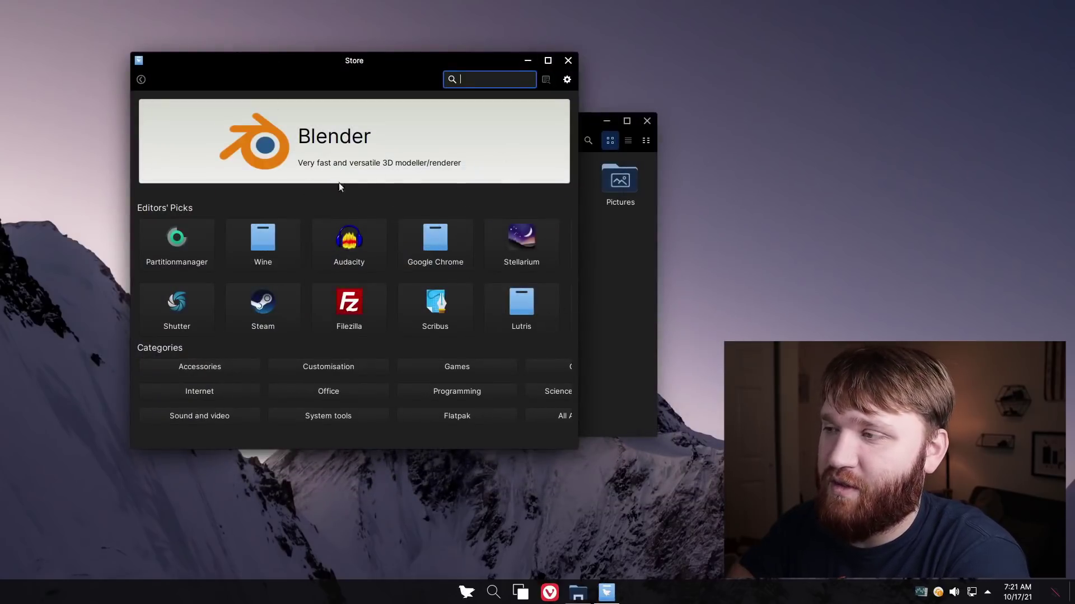
pyautogui.click(568, 61)
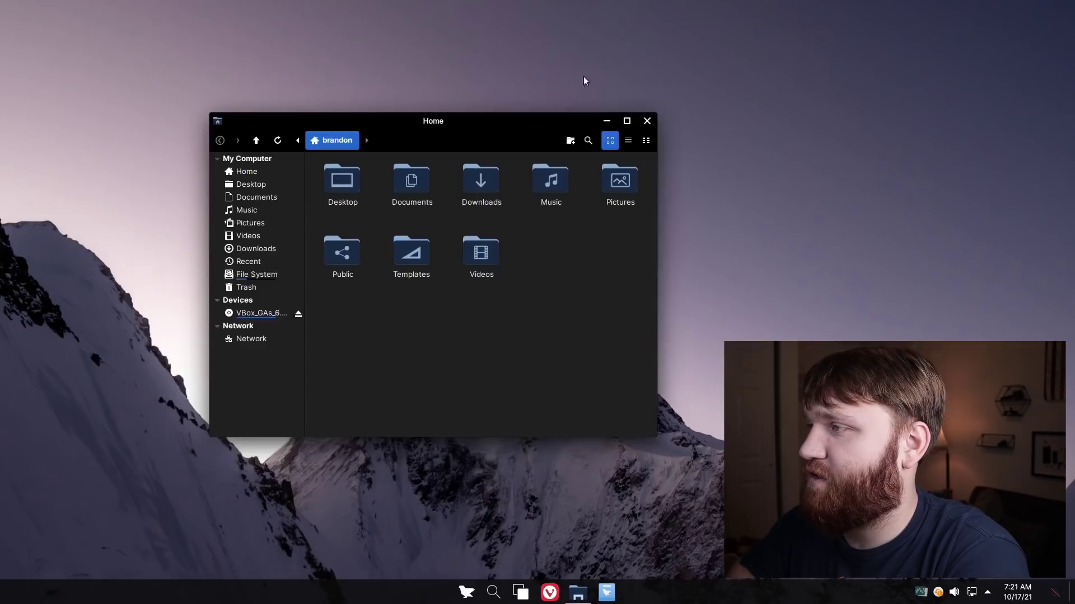
# Close the Home file manager, launch Konsole by searching 'ter', and run htop
pyautogui.click(647, 121)
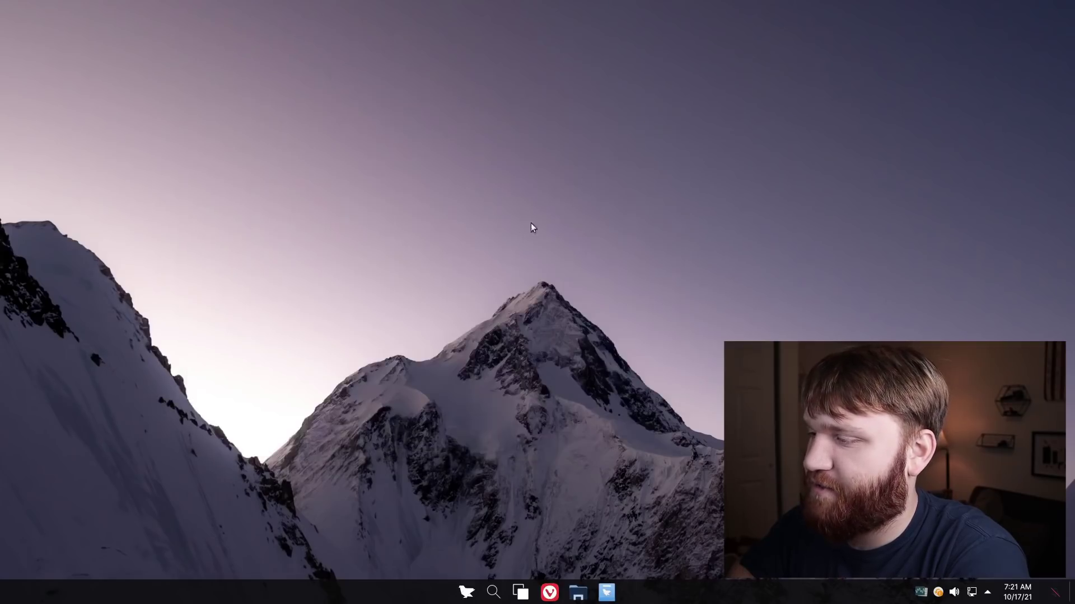
pyautogui.click(466, 593)
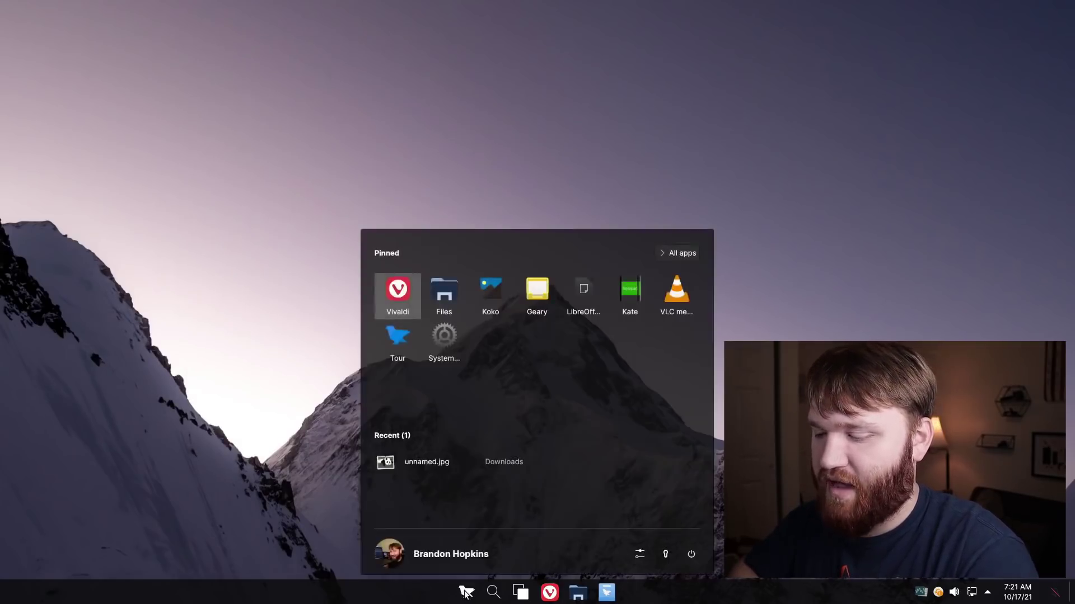
pyautogui.write('ter')
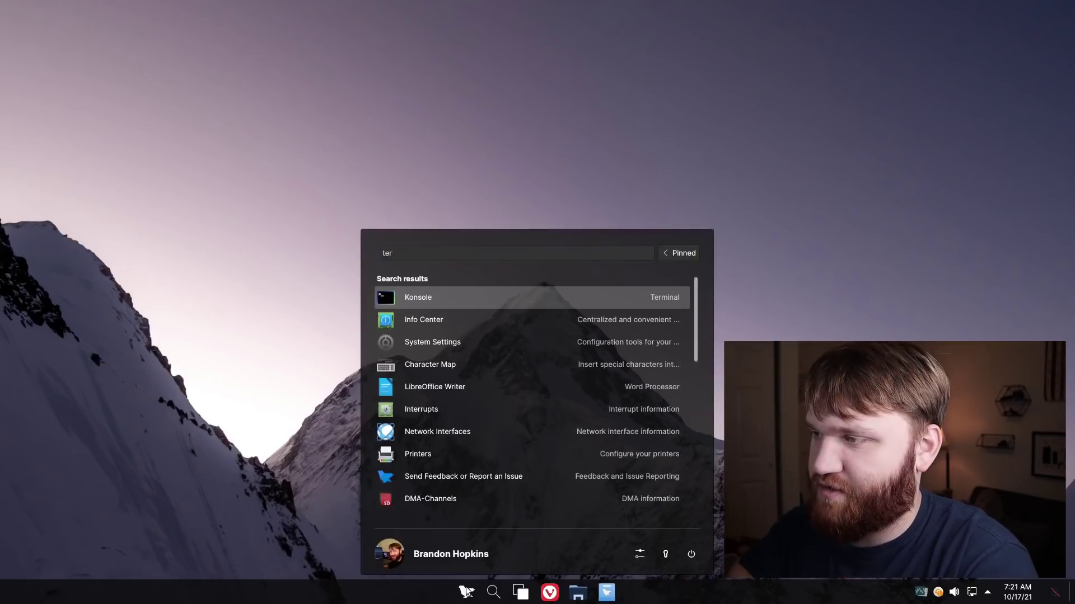
pyautogui.click(406, 297)
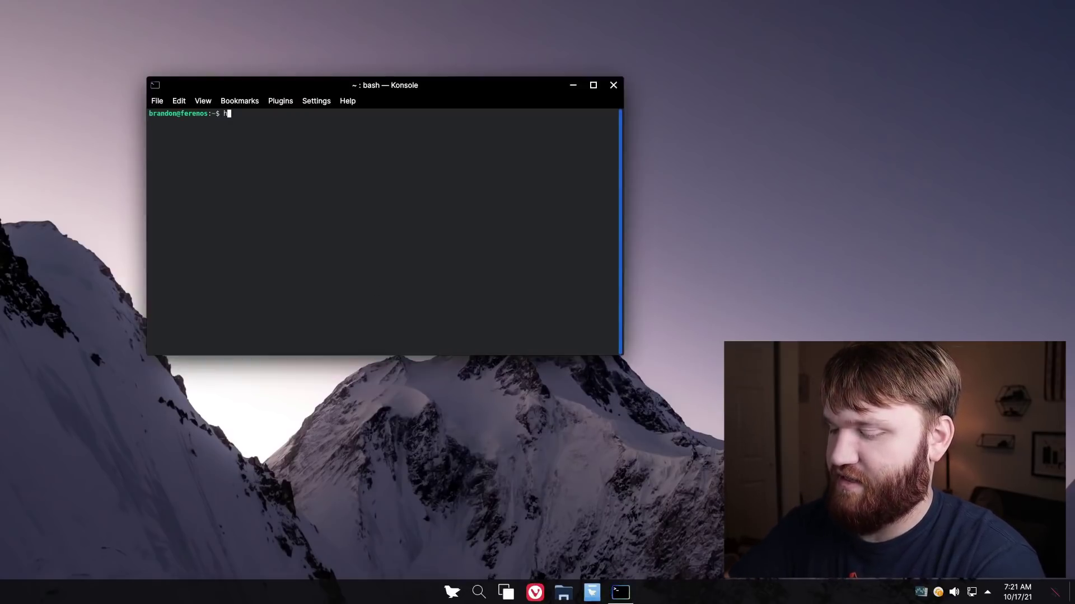
pyautogui.write('htop')
pyautogui.press('Return')
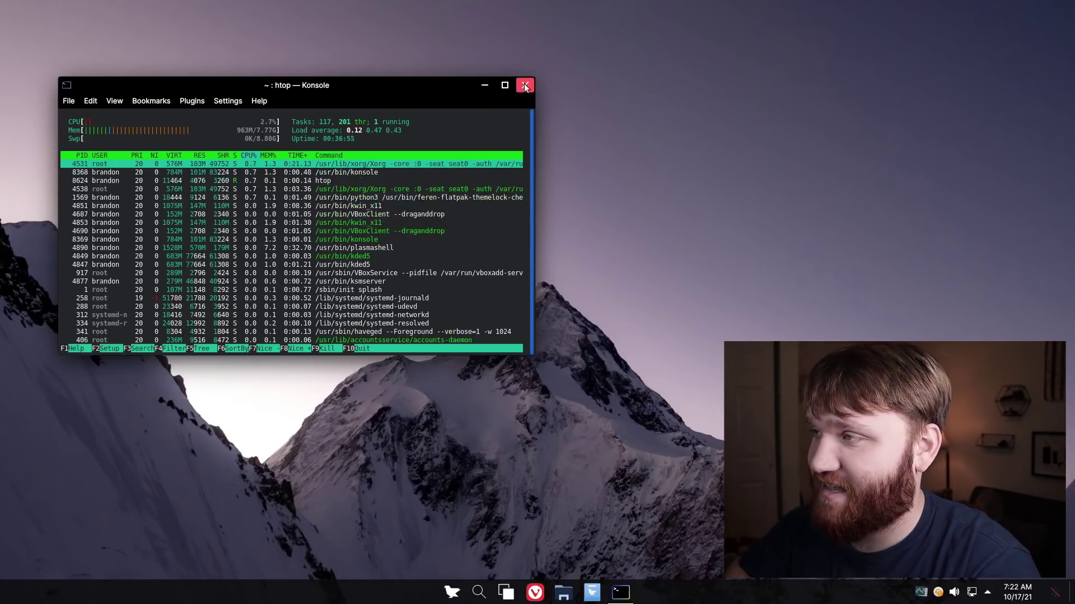
# Quit htop, run neofetch, and highlight the kernel version and package count lines
pyautogui.write('q')
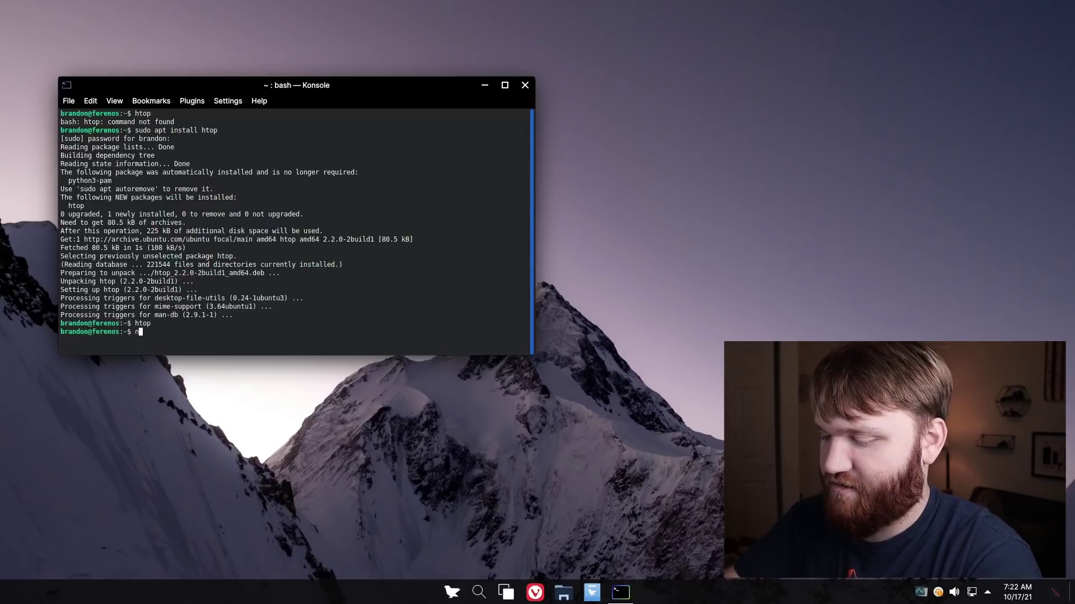
pyautogui.write('neofetch')
pyautogui.press('Return')
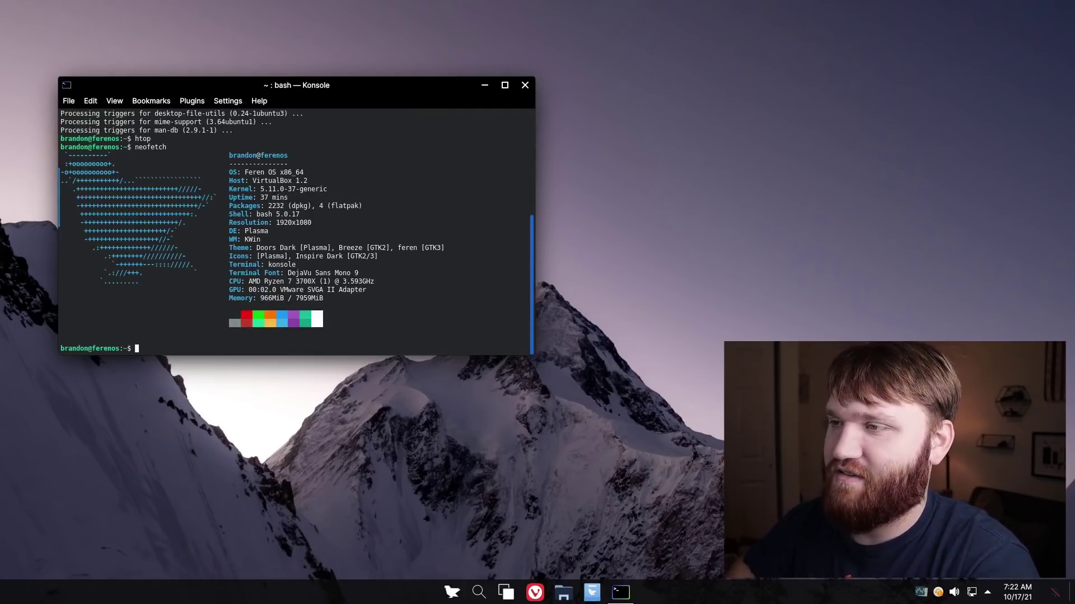
pyautogui.moveTo(344, 85); pyautogui.dragTo(326, 62)
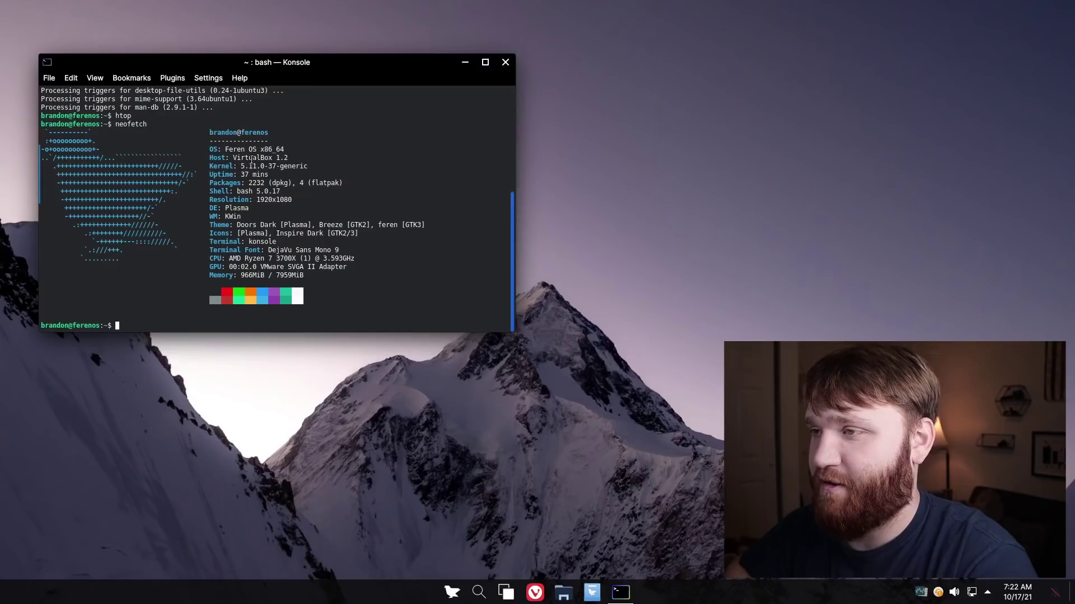
pyautogui.moveTo(239, 167); pyautogui.dragTo(266, 166)
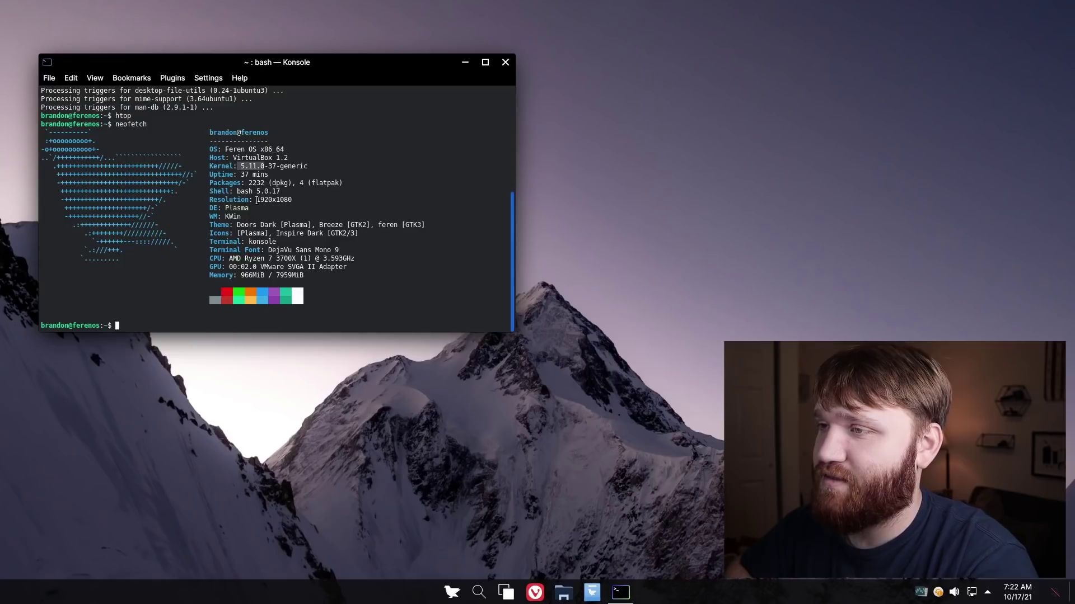
pyautogui.moveTo(225, 183); pyautogui.dragTo(215, 208)
pyautogui.click(216, 208)
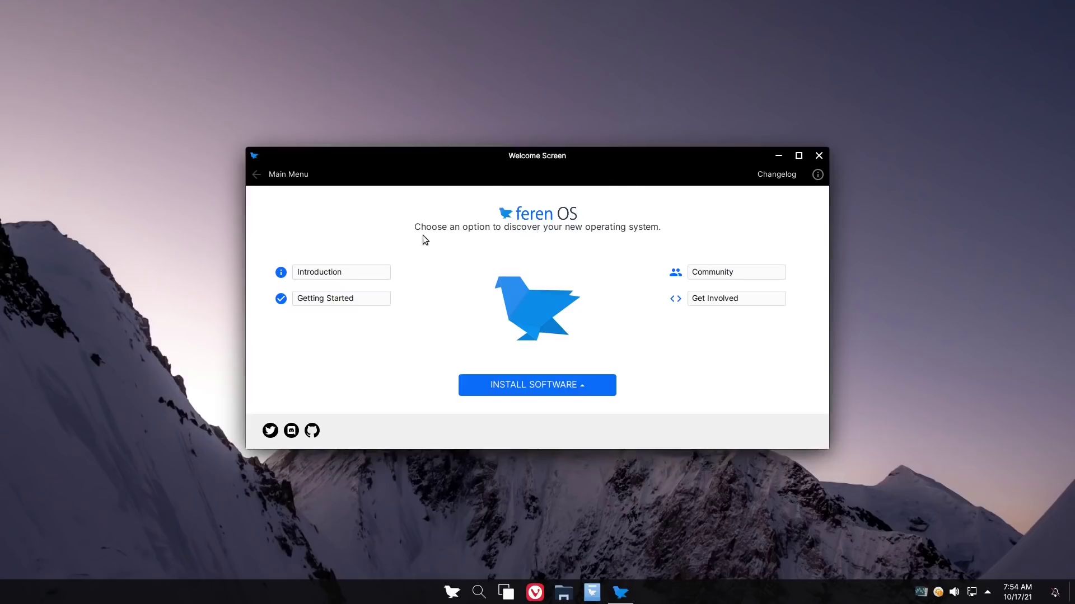
# View the software installation choices, then read through the Introduction page
pyautogui.click(572, 381)
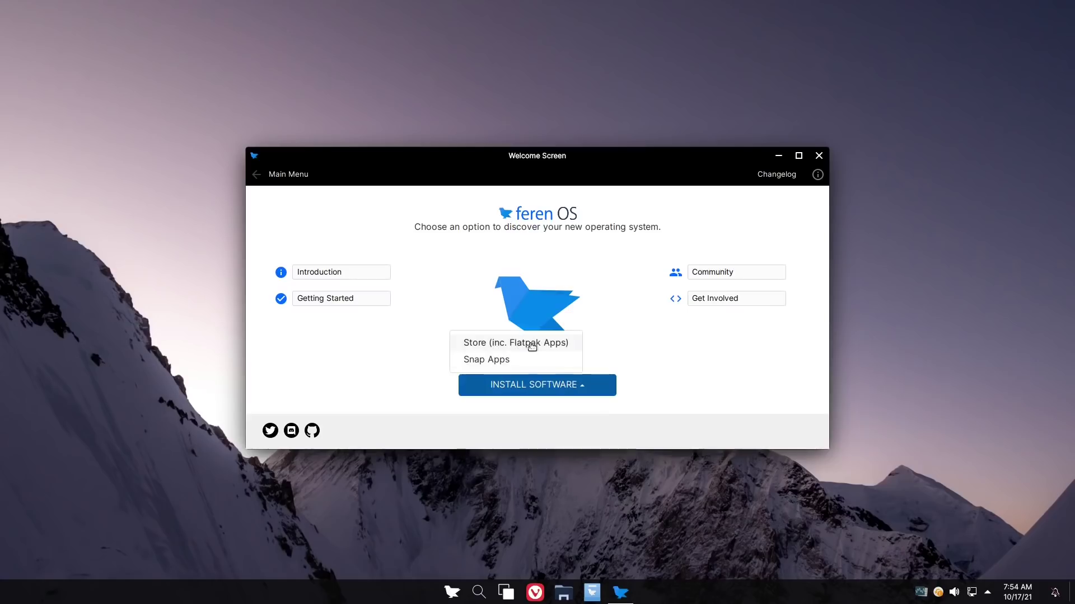
pyautogui.click(314, 272)
pyautogui.click(320, 274)
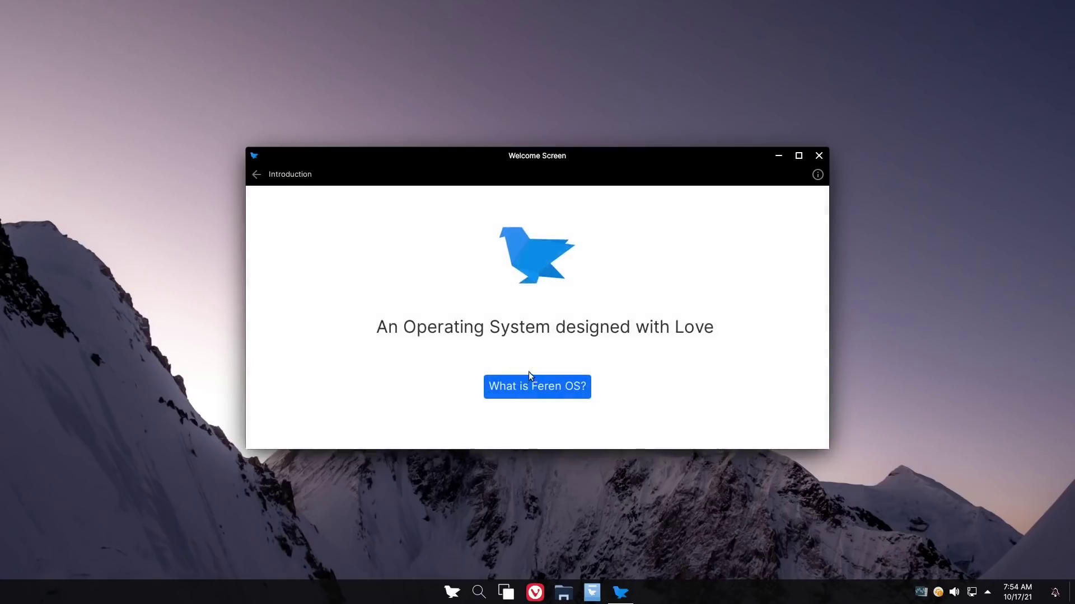
pyautogui.scroll(-2, 528, 372)
pyautogui.scroll(-8, 533, 374)
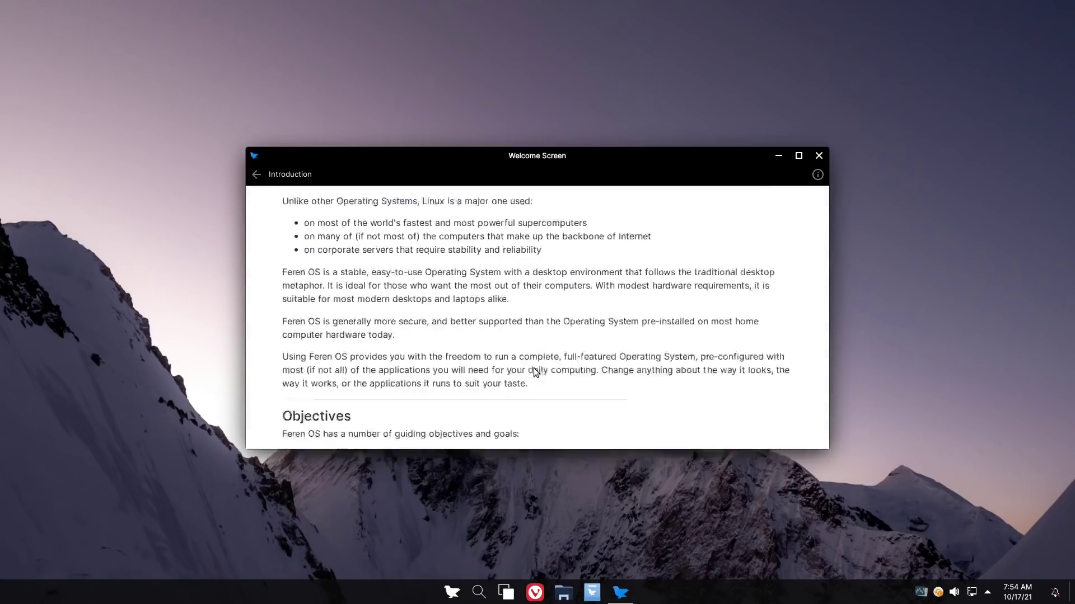
pyautogui.scroll(-3, 535, 372)
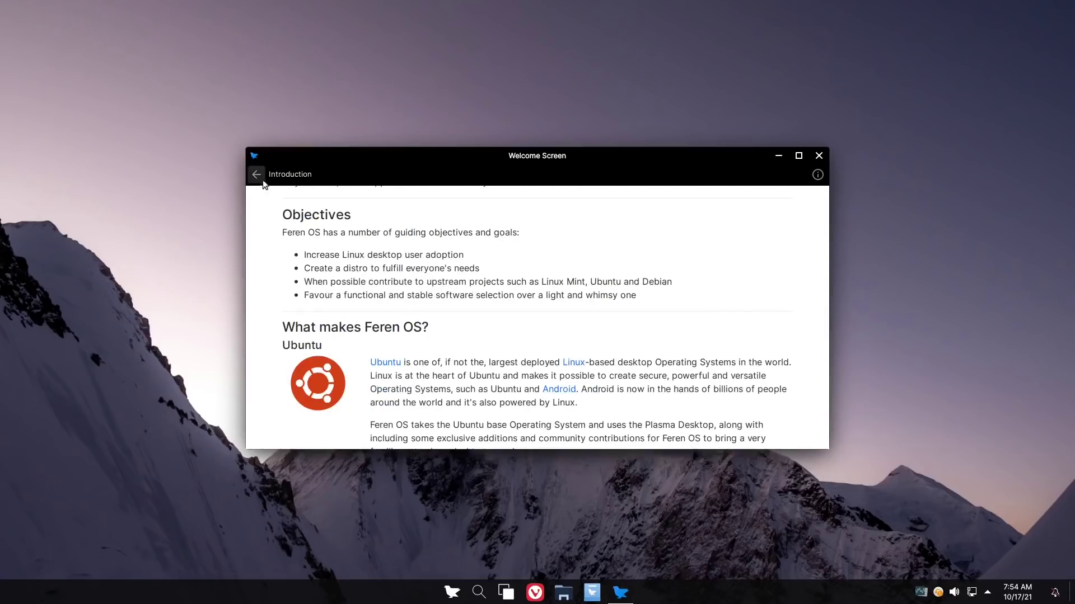
pyautogui.scroll(-7, 403, 294)
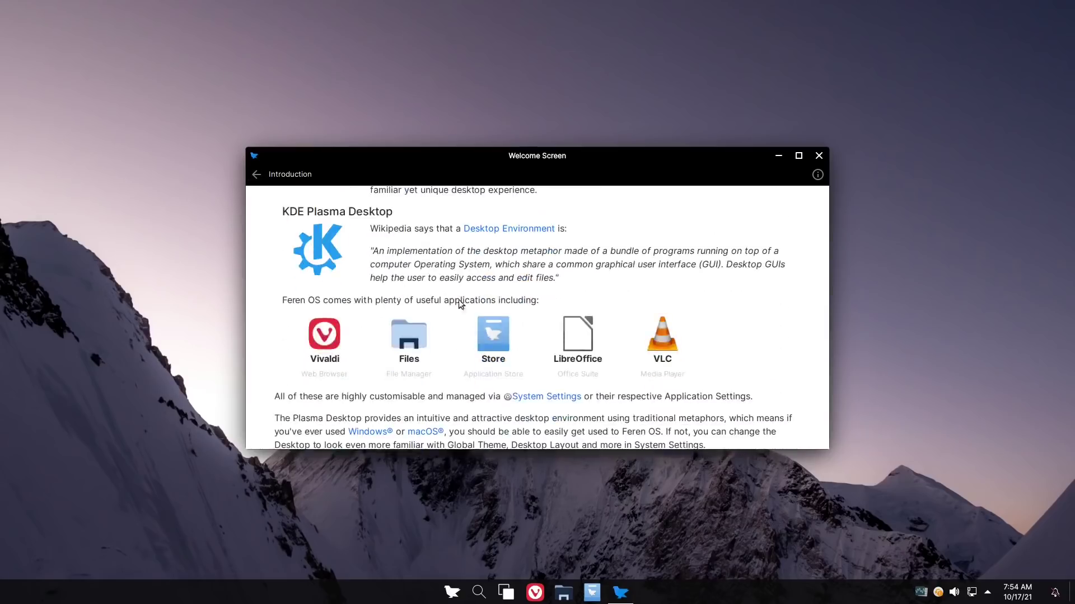
# Return to the main menu, browse the Getting Started topics, and relaunch the Feren OS tour
pyautogui.click(257, 175)
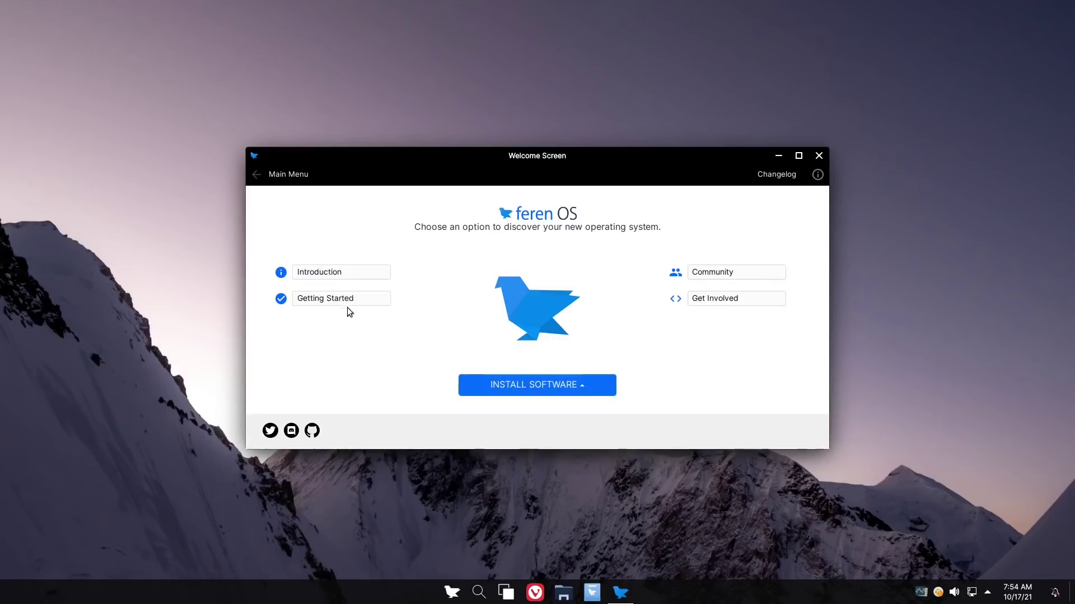
pyautogui.click(347, 302)
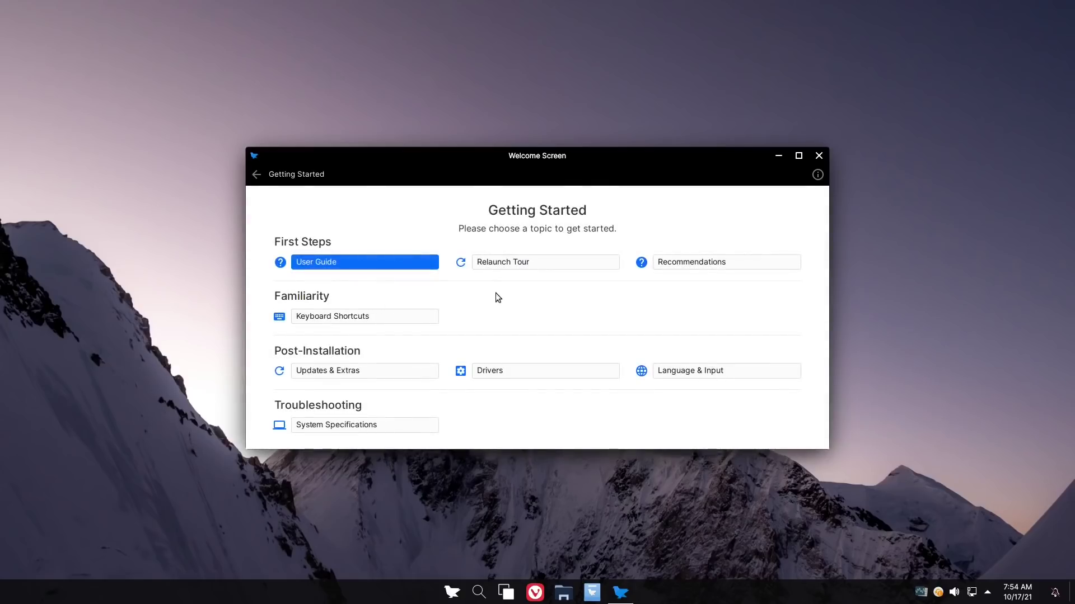
pyautogui.scroll(-1, 459, 297)
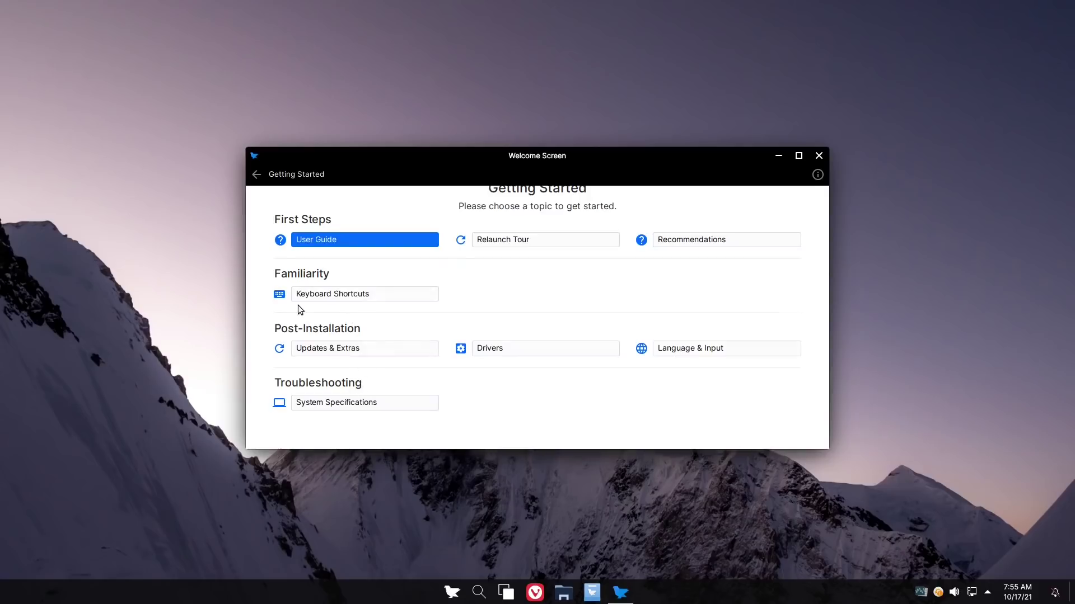
pyautogui.scroll(1, 298, 304)
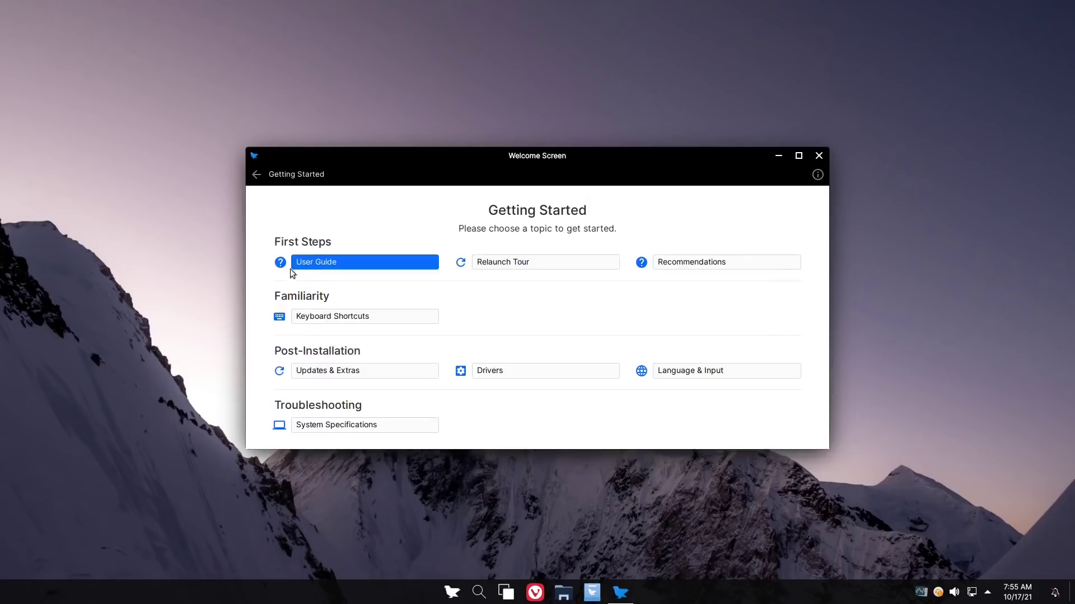
pyautogui.click(514, 265)
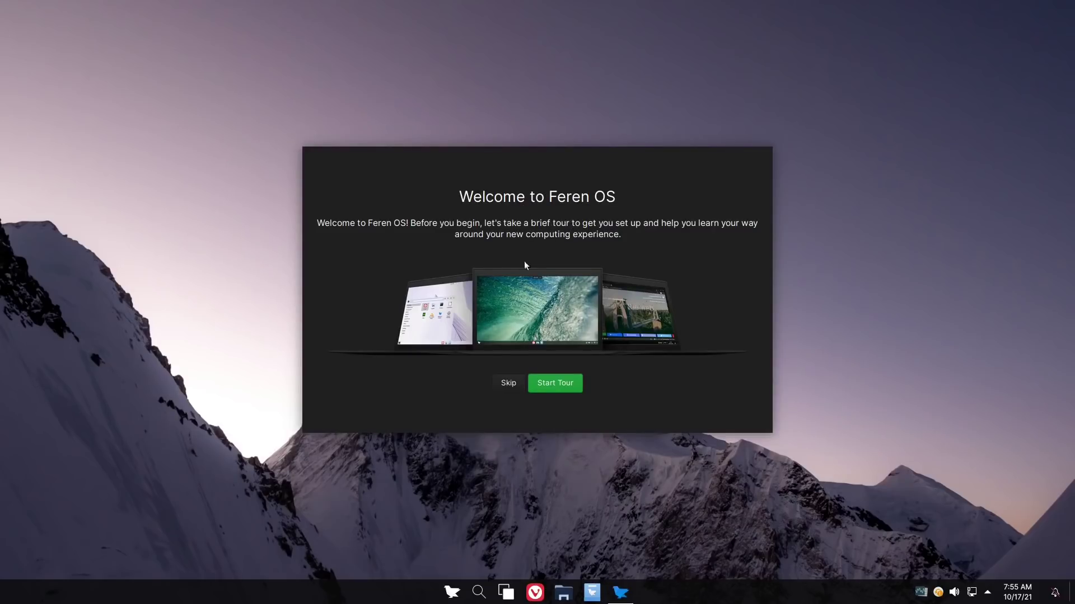
# Start the tour and advance through Transfer files, codecs, Desktop Mode, Applications Menu and Window Management pages
pyautogui.click(553, 383)
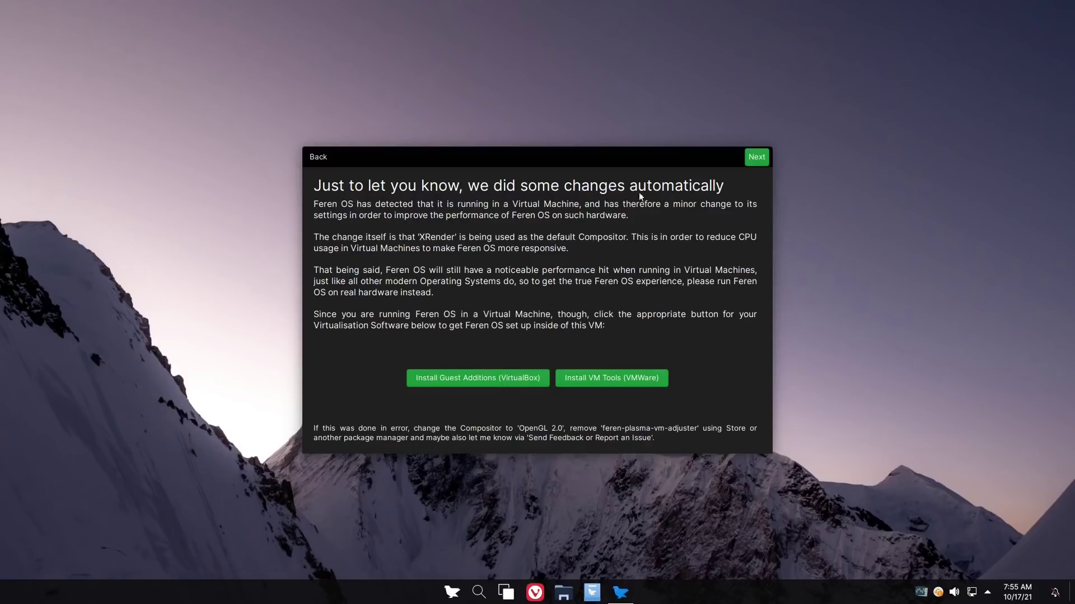
pyautogui.click(753, 163)
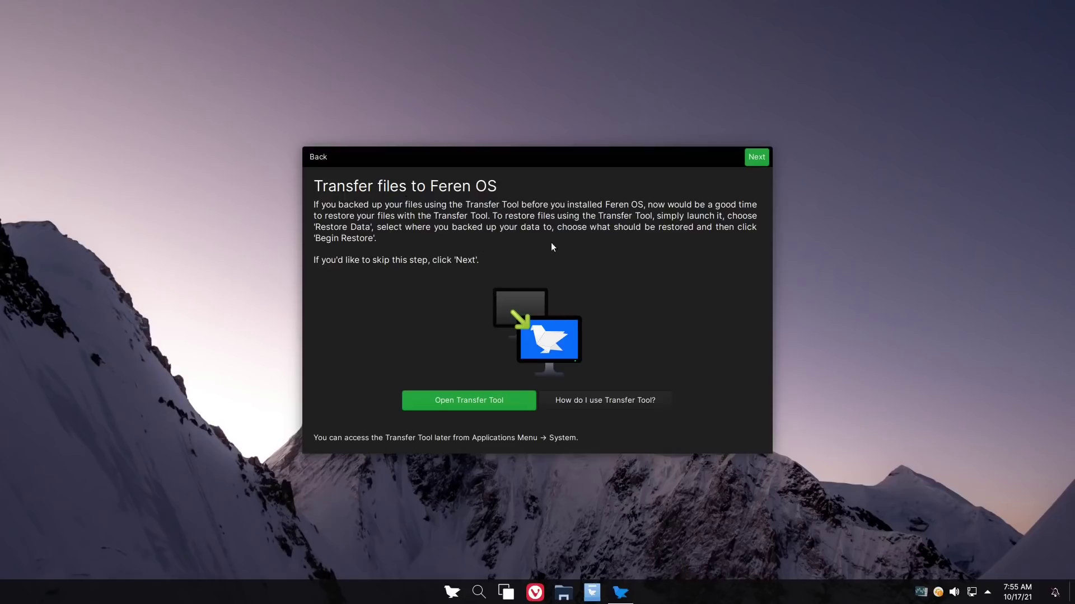
pyautogui.click(755, 159)
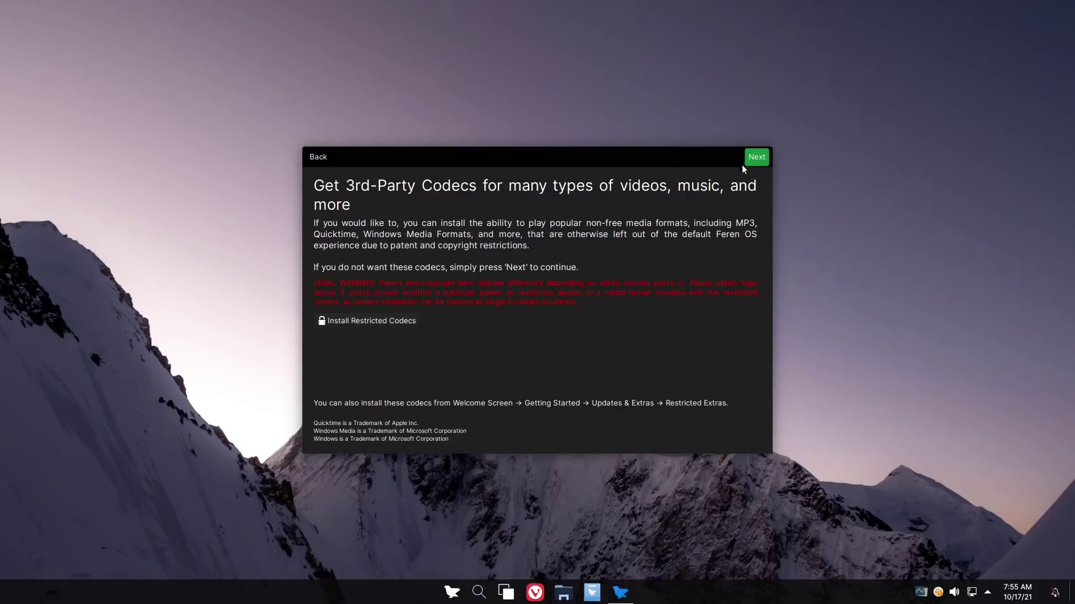
pyautogui.click(757, 160)
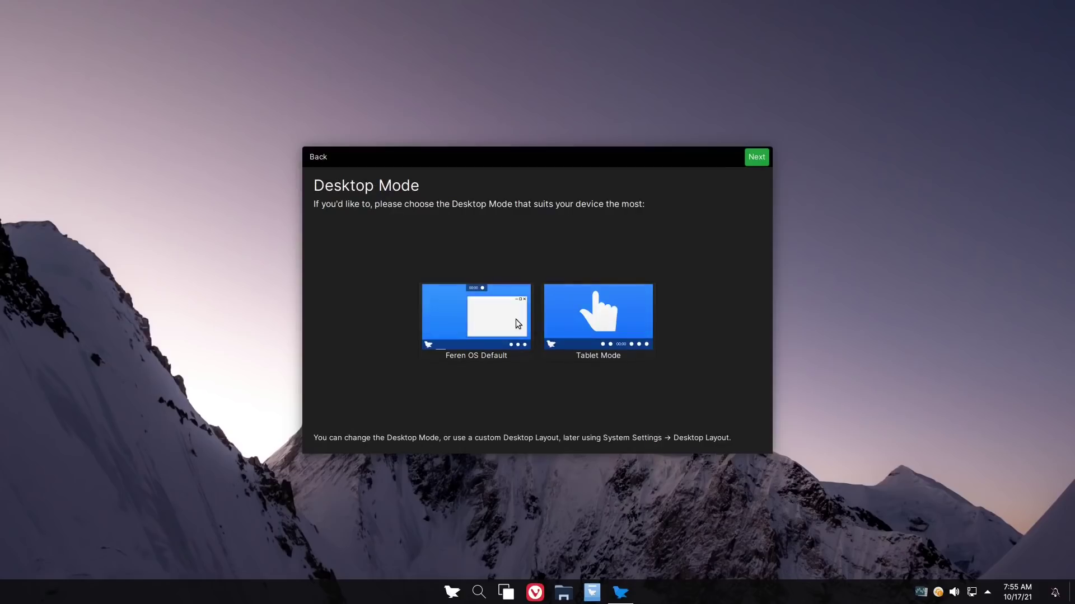
pyautogui.click(759, 162)
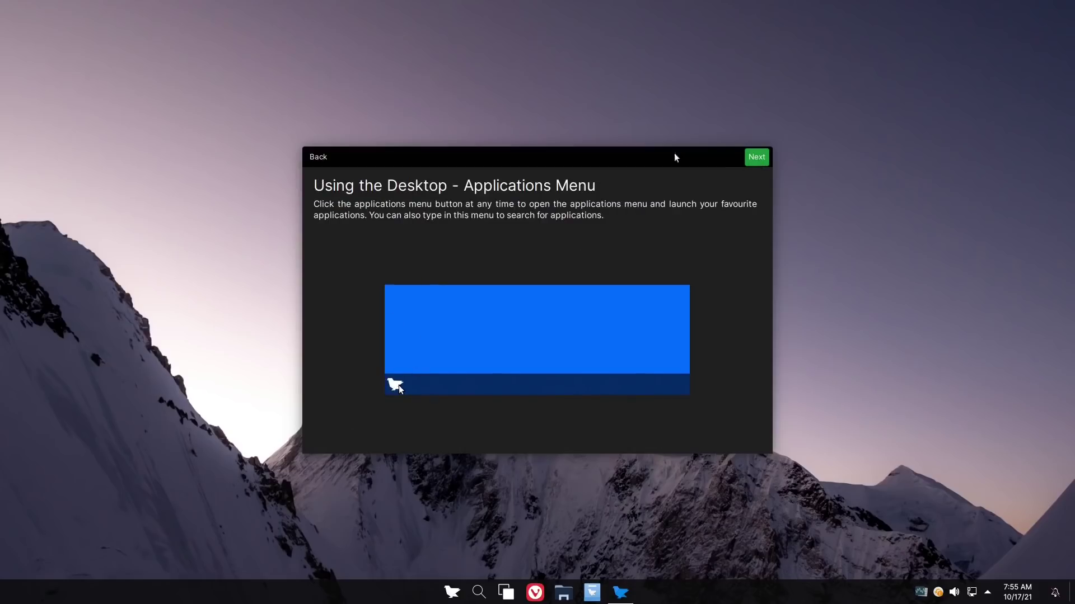
pyautogui.click(756, 159)
pyautogui.click(756, 159)
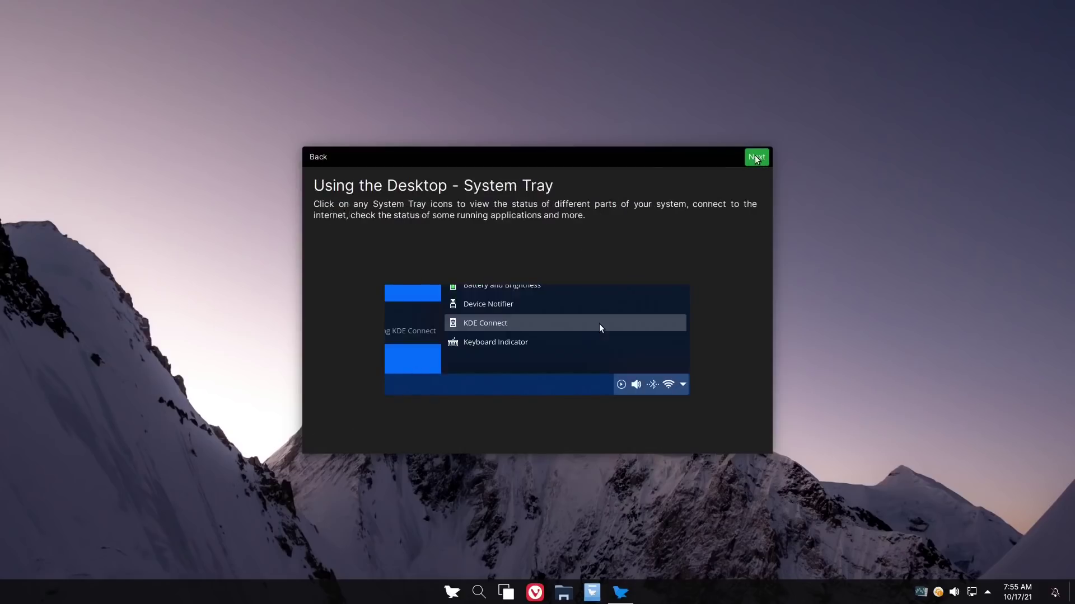
# Continue through Desktop Search, Store, theme, KDE Connect and Night Colour pages to All Done
pyautogui.click(755, 159)
pyautogui.click(756, 159)
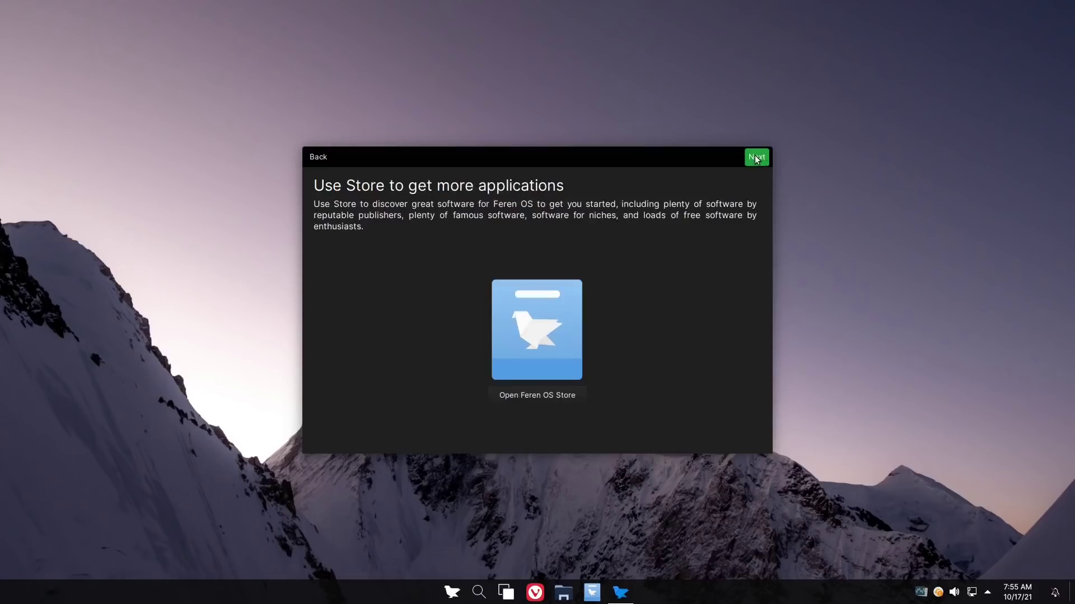
pyautogui.click(755, 159)
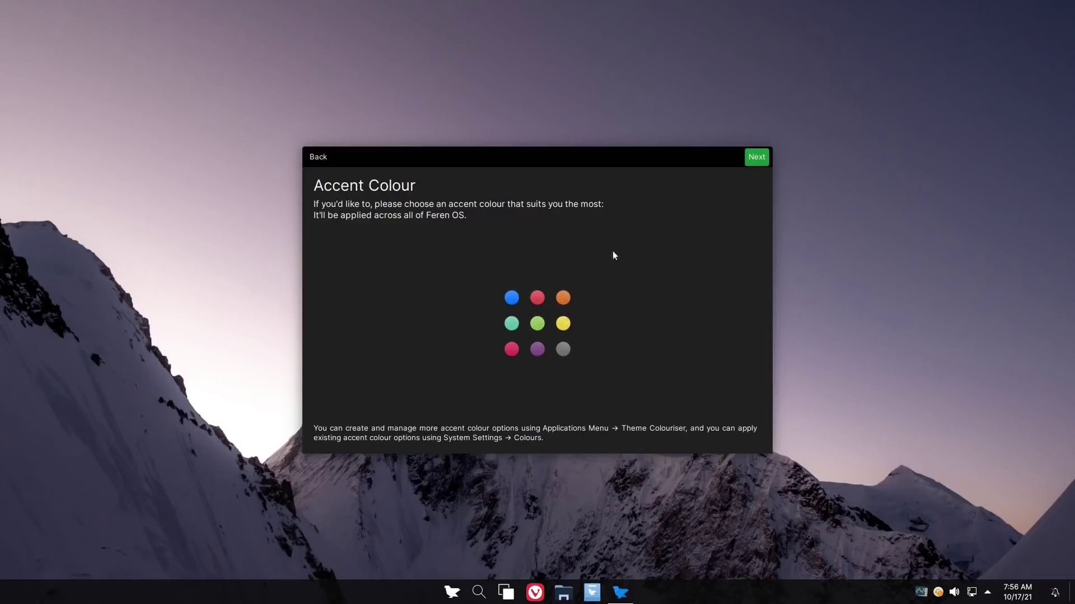
pyautogui.click(759, 162)
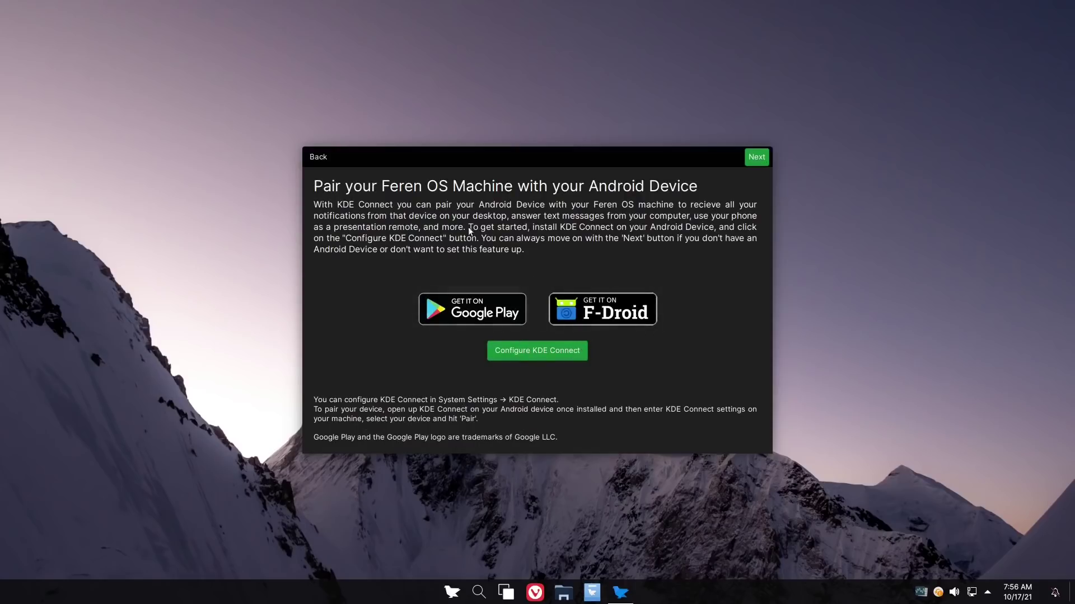
pyautogui.click(755, 159)
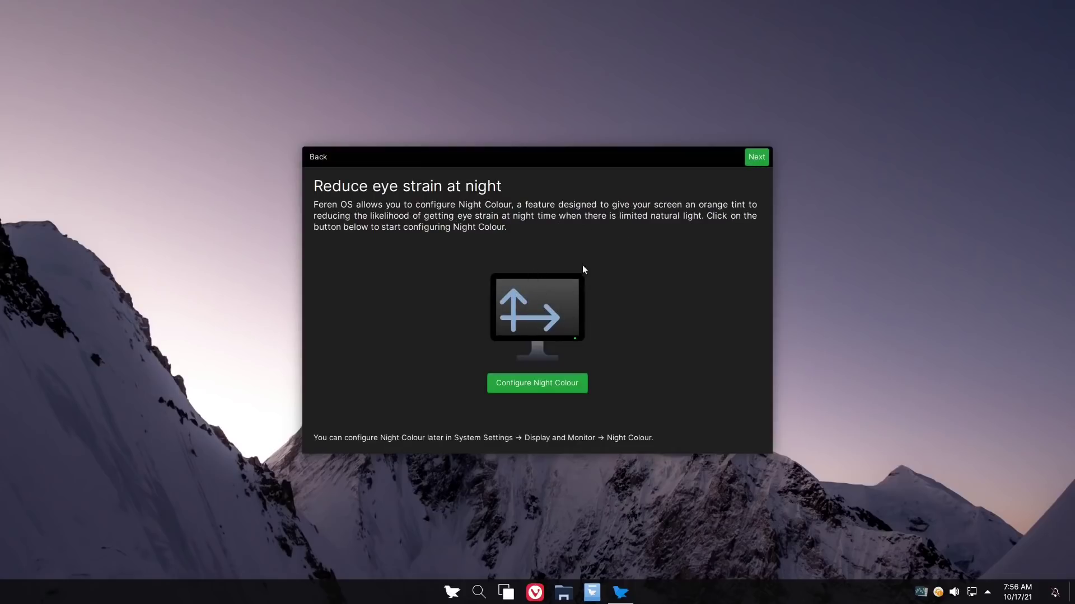
pyautogui.click(755, 159)
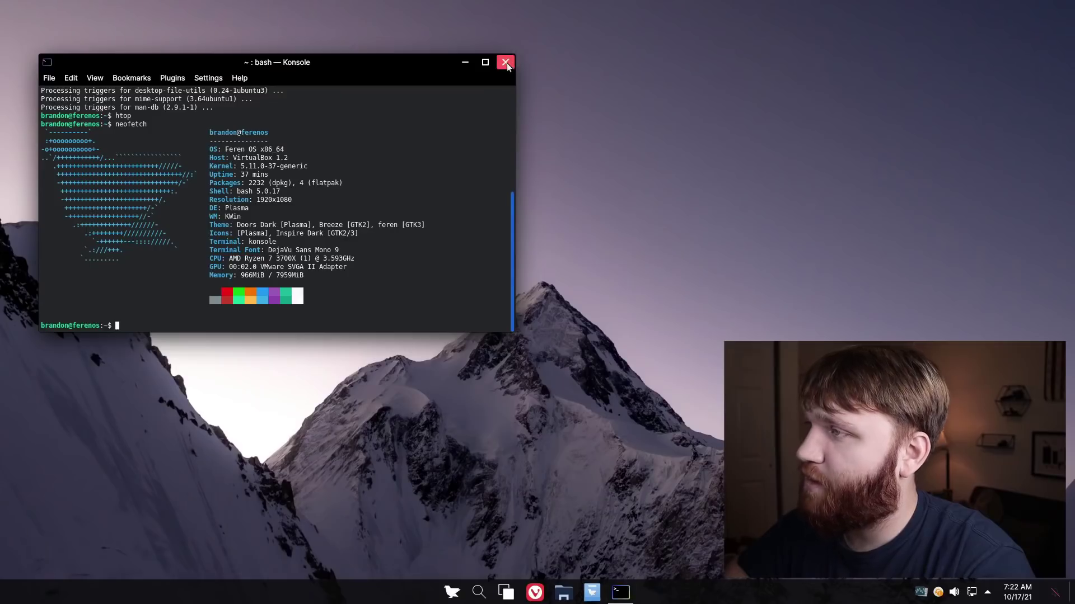
pyautogui.click(501, 63)
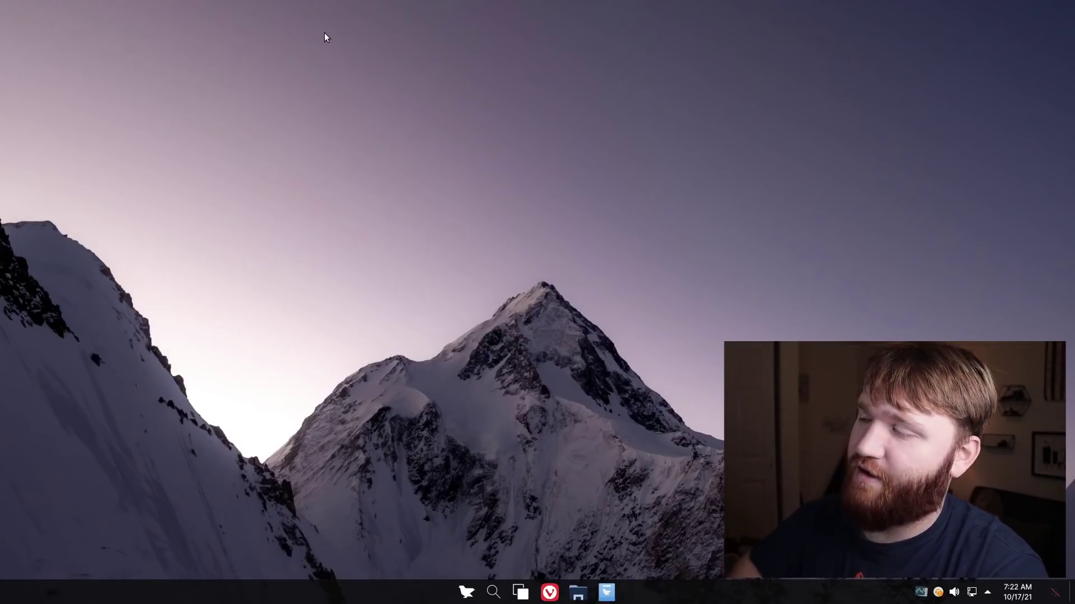